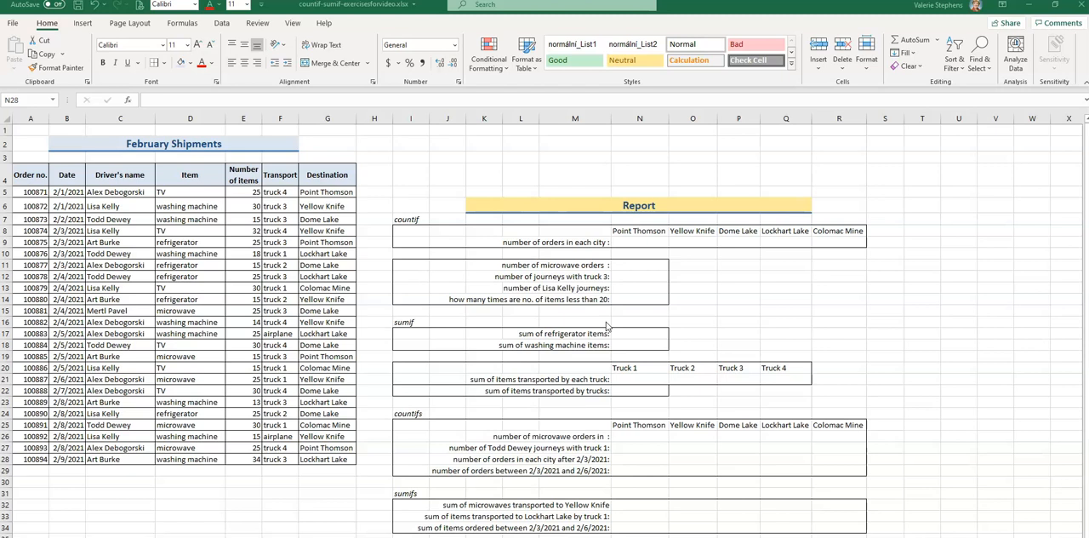
Count the Point Thomson orders in N9 with =COUNTIF(G5:G28,"Point Thomson").
{"action": "scroll", "coordinate": [607, 326], "scroll_direction": "down", "scroll_amount": 1}
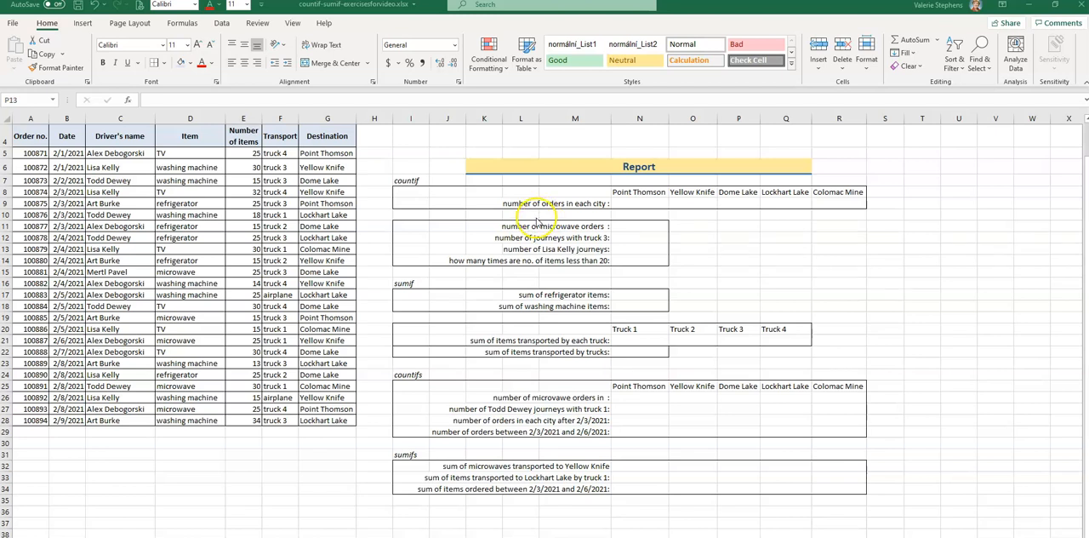
{"action": "left_click", "coordinate": [638, 203]}
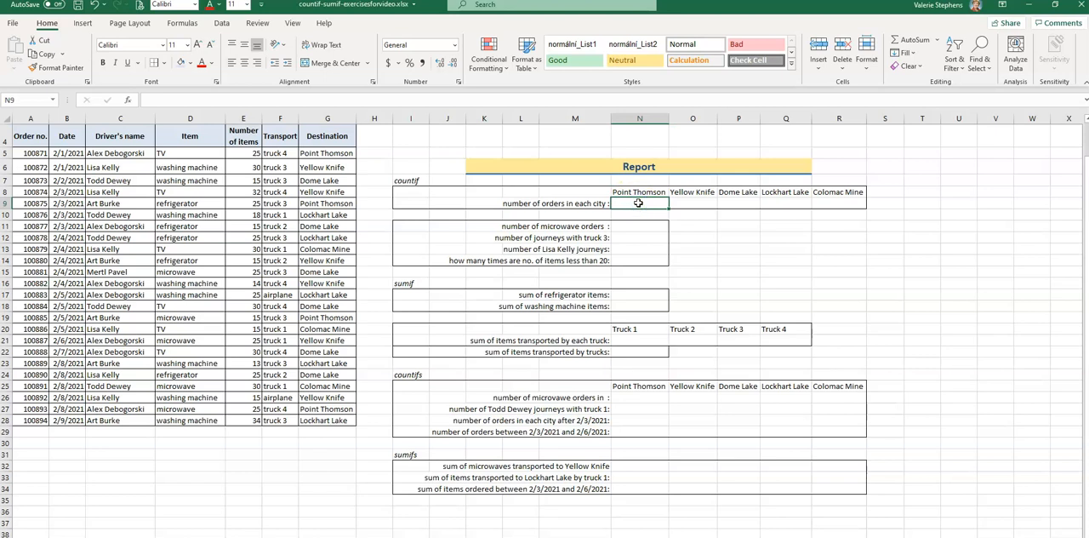
{"action": "type", "text": "="}
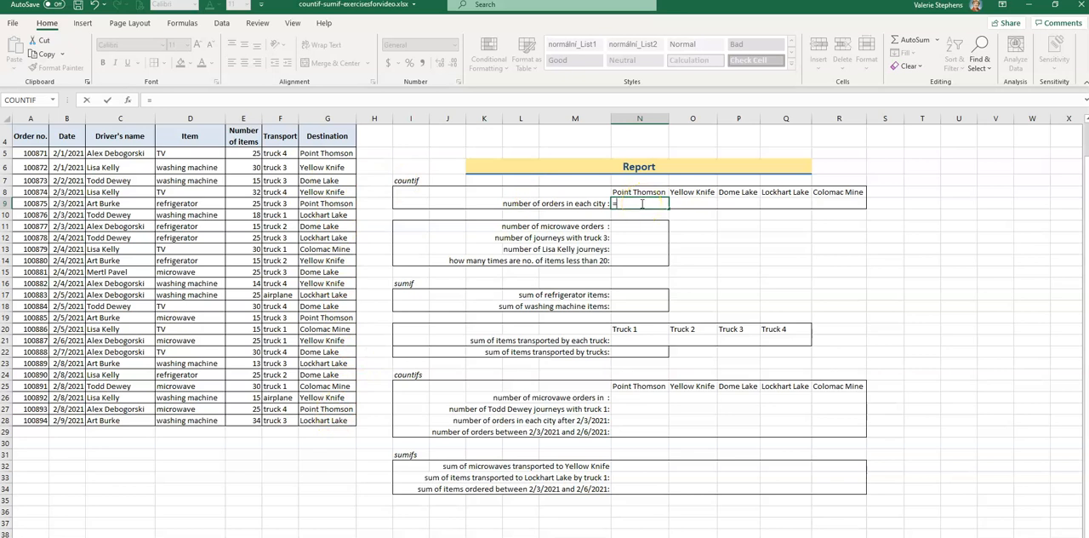
{"action": "type", "text": "counti"}
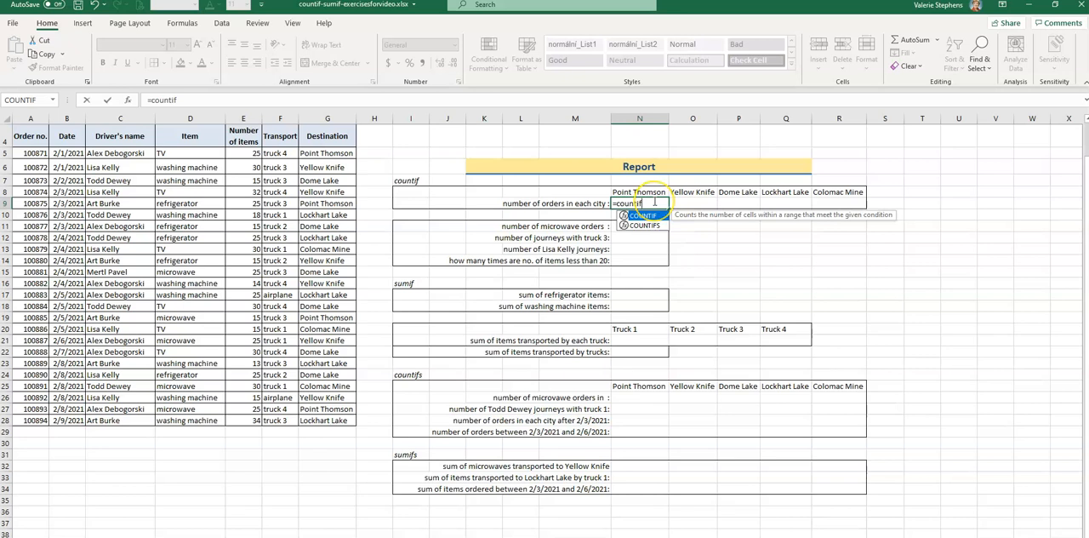
{"action": "type", "text": "f("}
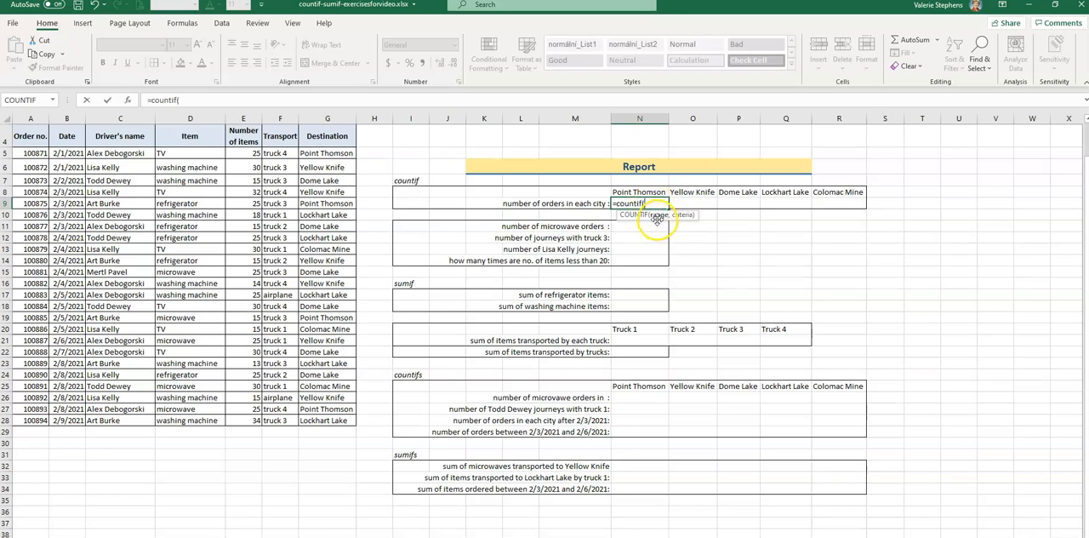
{"action": "left_click", "coordinate": [316, 152]}
{"action": "left_click_drag", "start_coordinate": [317, 187], "coordinate": [325, 421]}
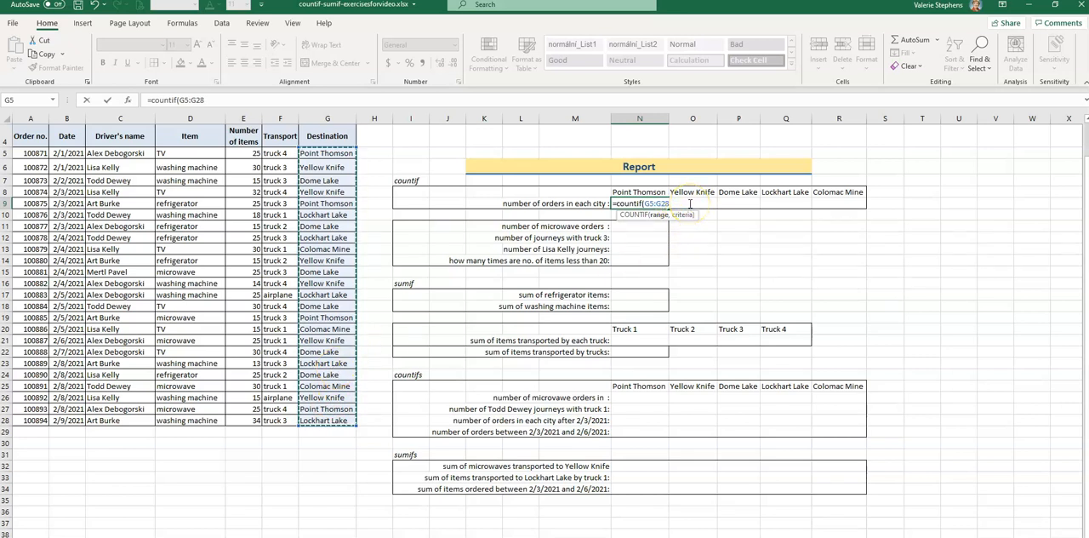
{"action": "type", "text": ","}
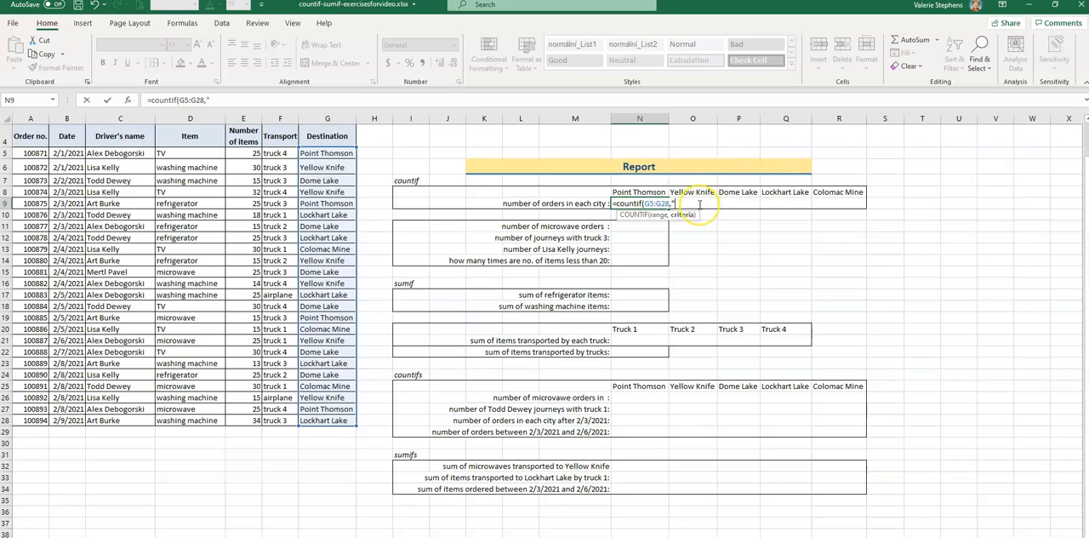
{"action": "type", "text": "Point Th"}
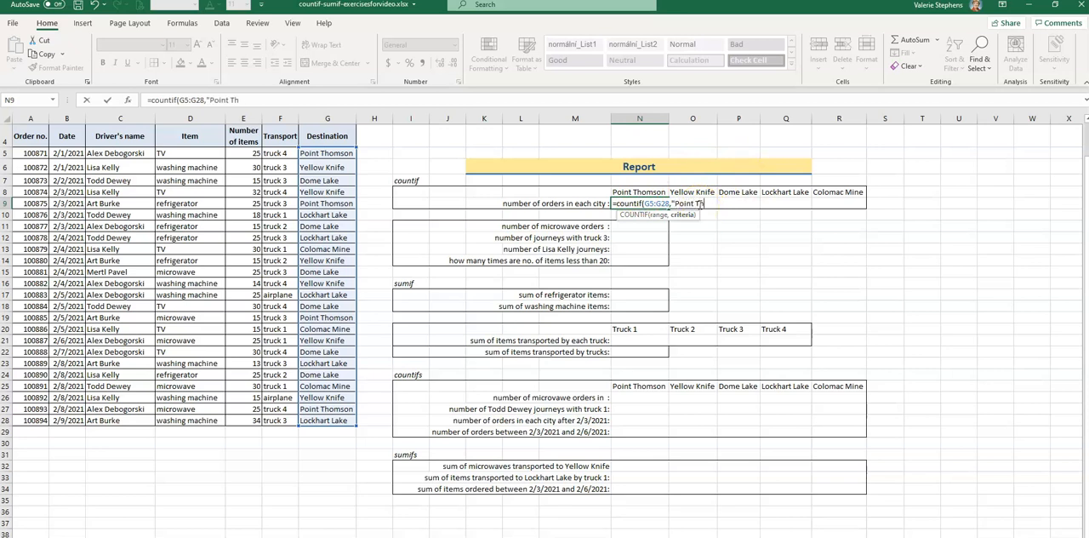
{"action": "type", "text": "omson\")"}
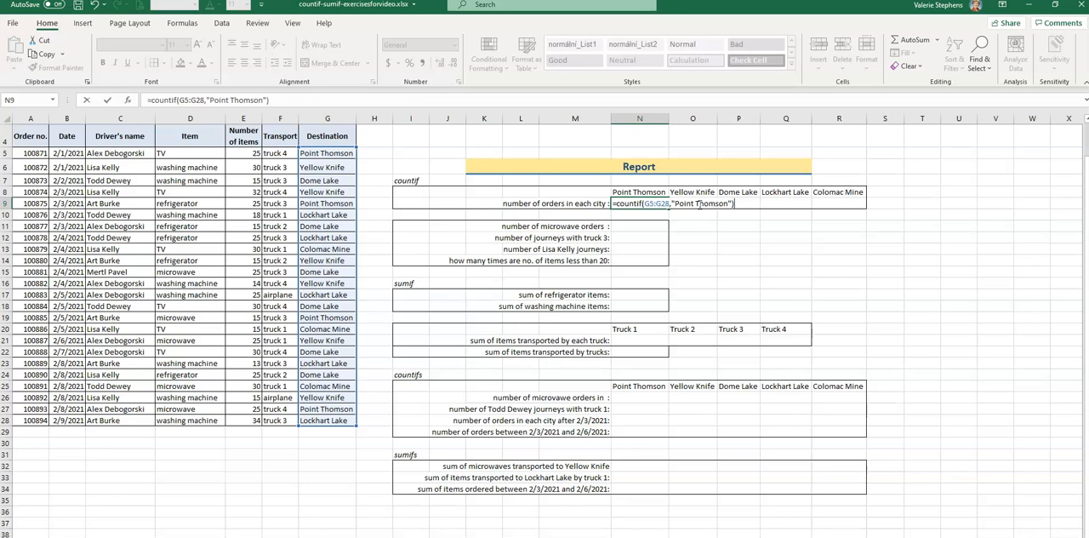
{"action": "key", "text": "Return"}
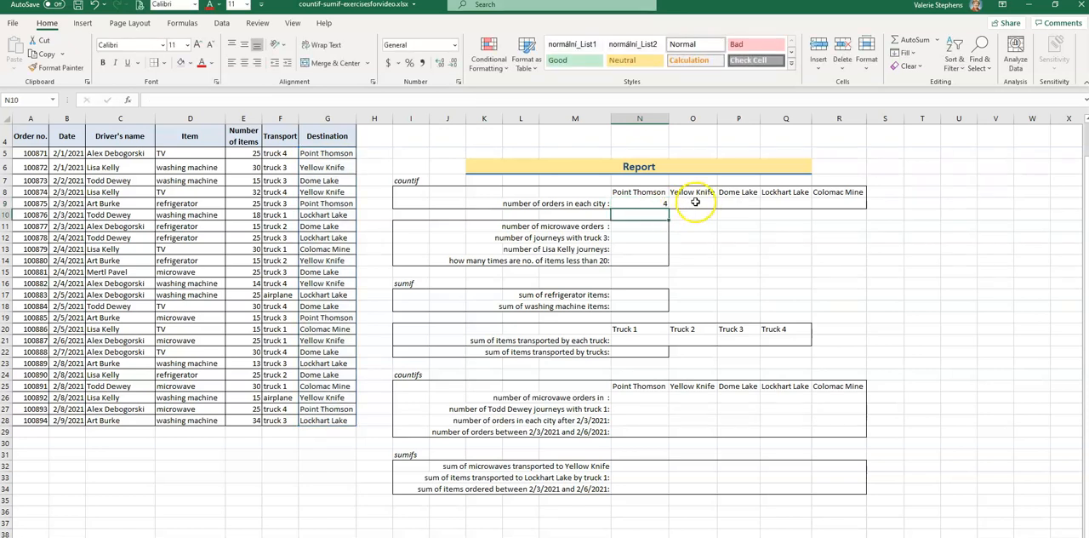
Count the Yellow Knife orders in O9 with COUNTIF over G5:G28 and the criterion "Yellow Knife".
{"action": "left_click", "coordinate": [693, 203]}
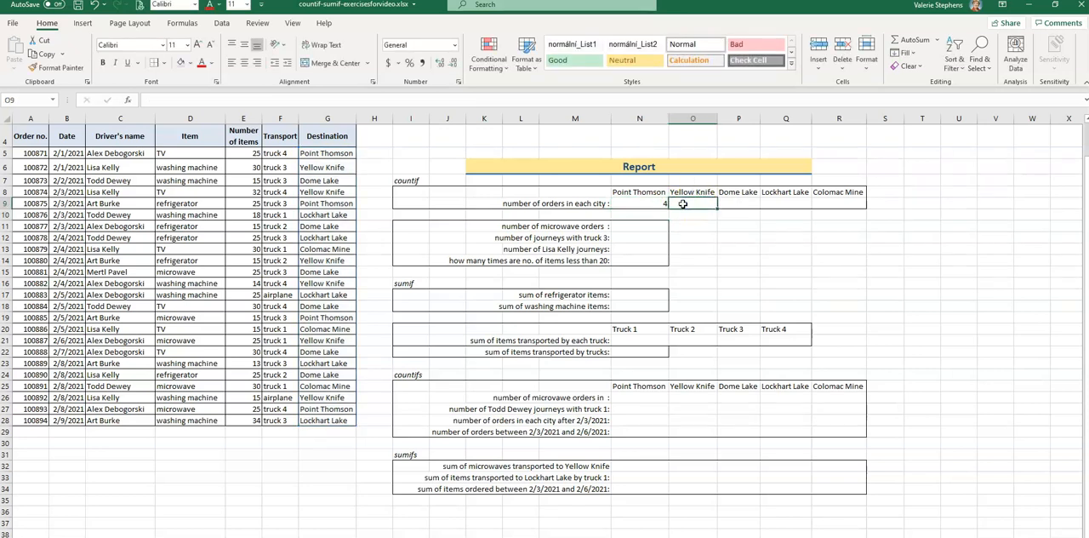
{"action": "left_click", "coordinate": [683, 207]}
{"action": "type", "text": "="}
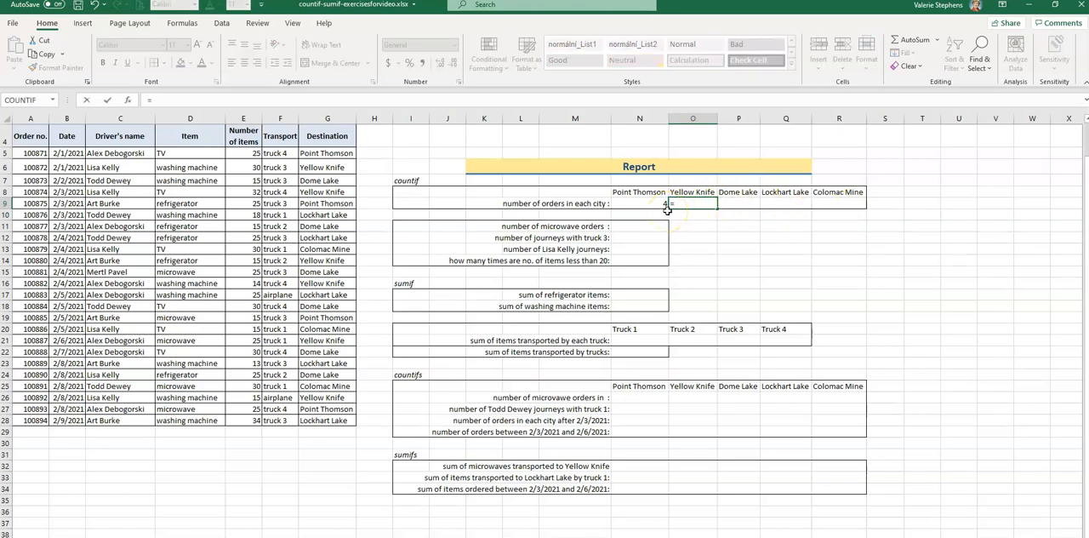
{"action": "type", "text": "count"}
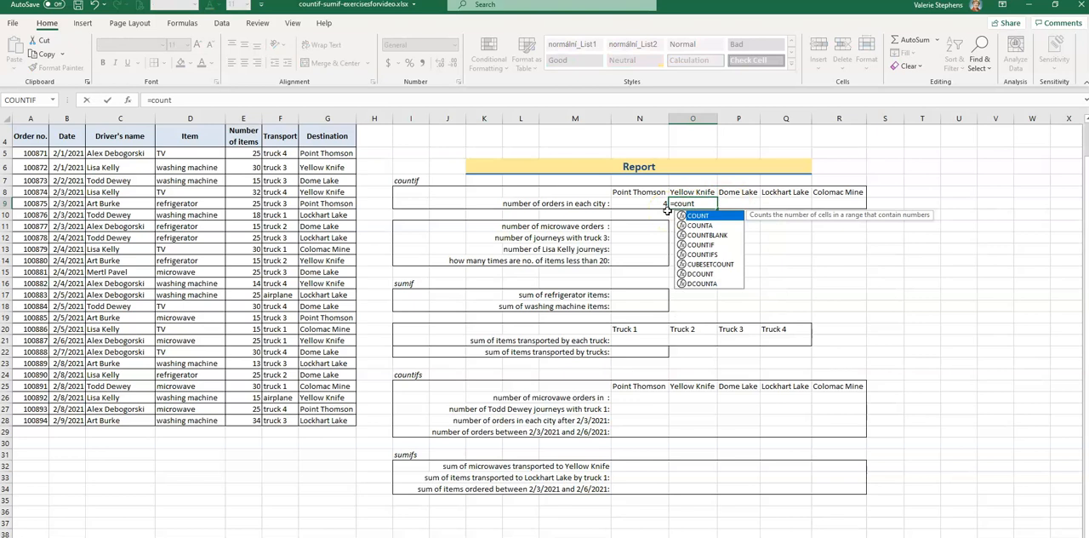
{"action": "type", "text": "if"}
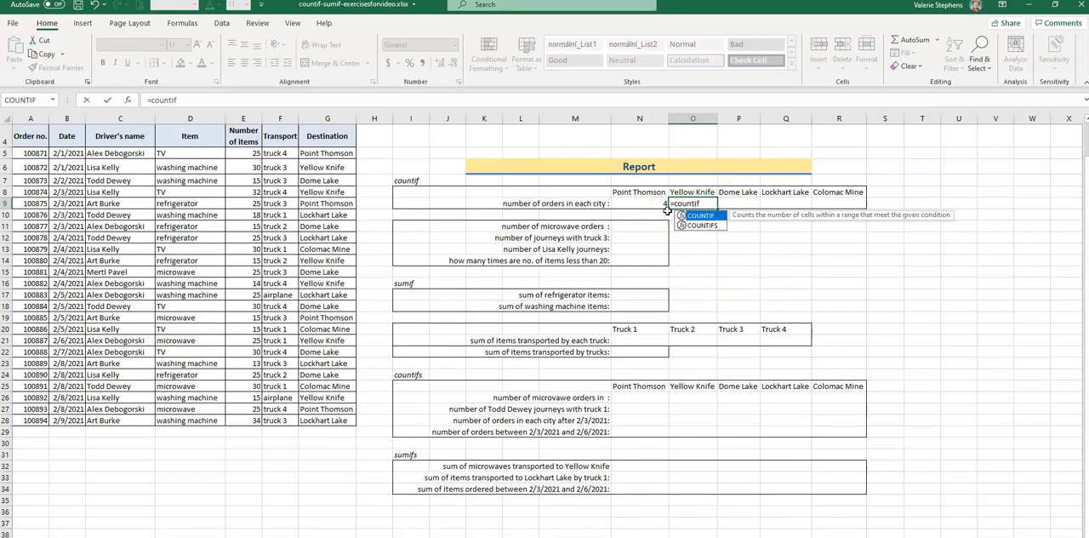
{"action": "type", "text": "("}
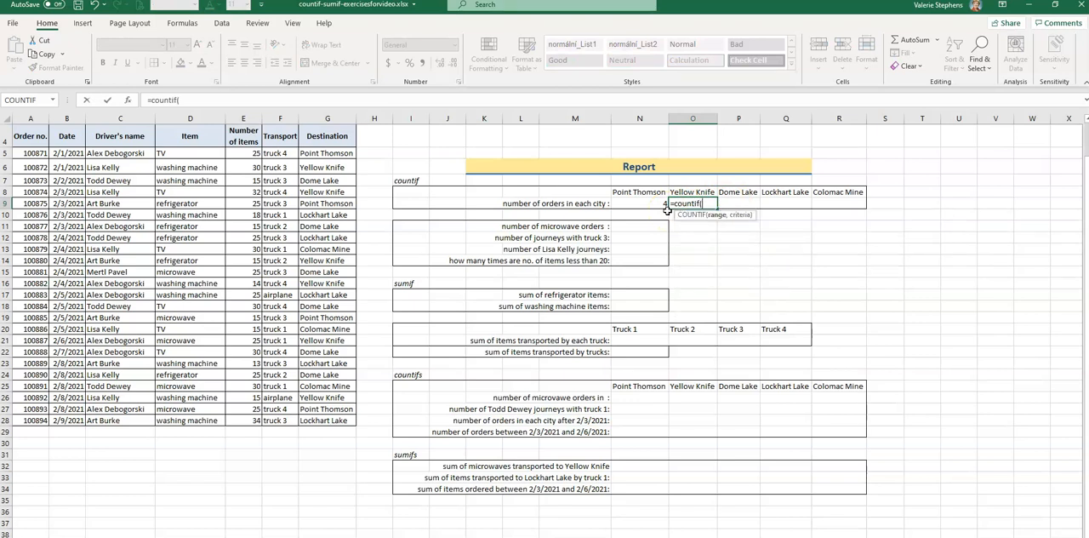
{"action": "left_click_drag", "start_coordinate": [325, 153], "coordinate": [302, 415]}
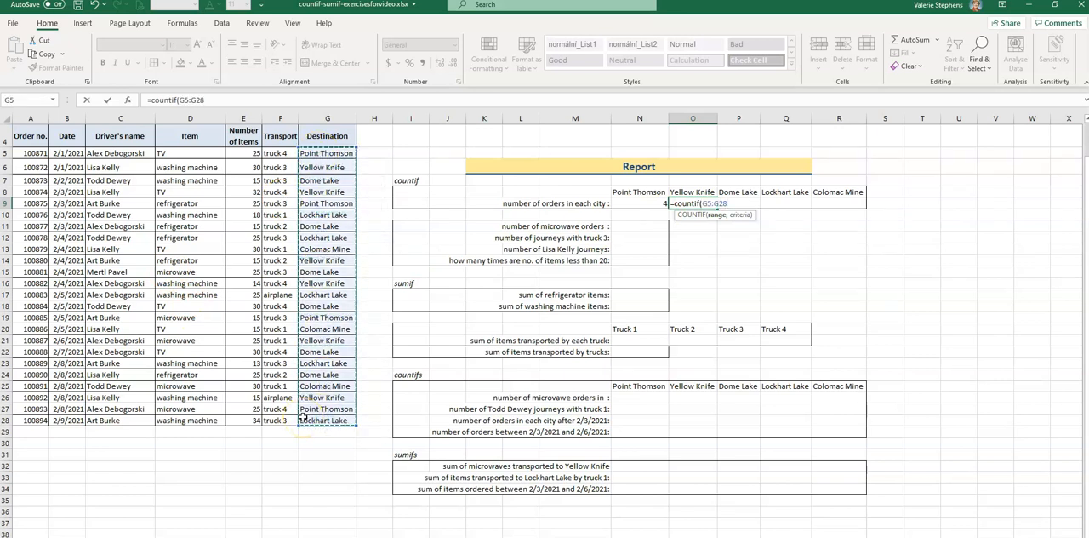
{"action": "type", "text": ",\"Yellow"}
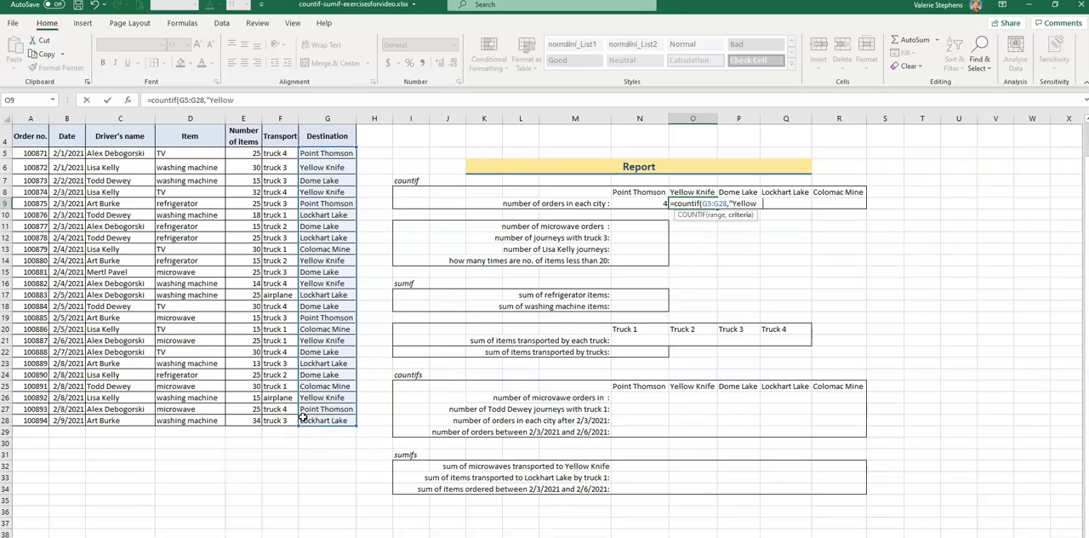
{"action": "type", "text": " Knife\""}
{"action": "key", "text": "Return"}
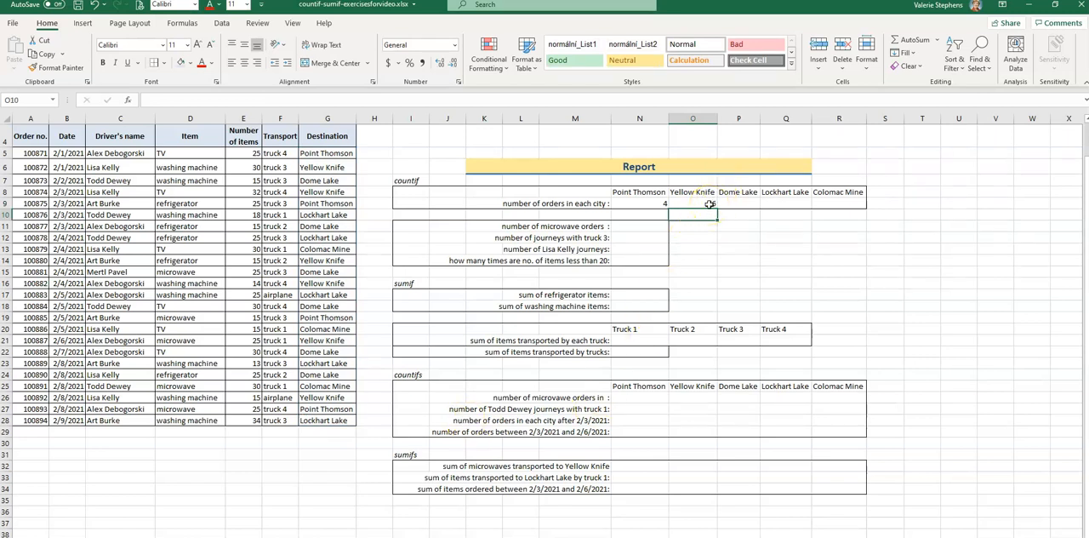
Complete the order counts for Dome Lake, Lockhart Lake and Colomac Mine in P9:R9.
{"action": "left_click", "coordinate": [710, 204]}
{"action": "left_click_drag", "start_coordinate": [718, 209], "coordinate": [861, 204]}
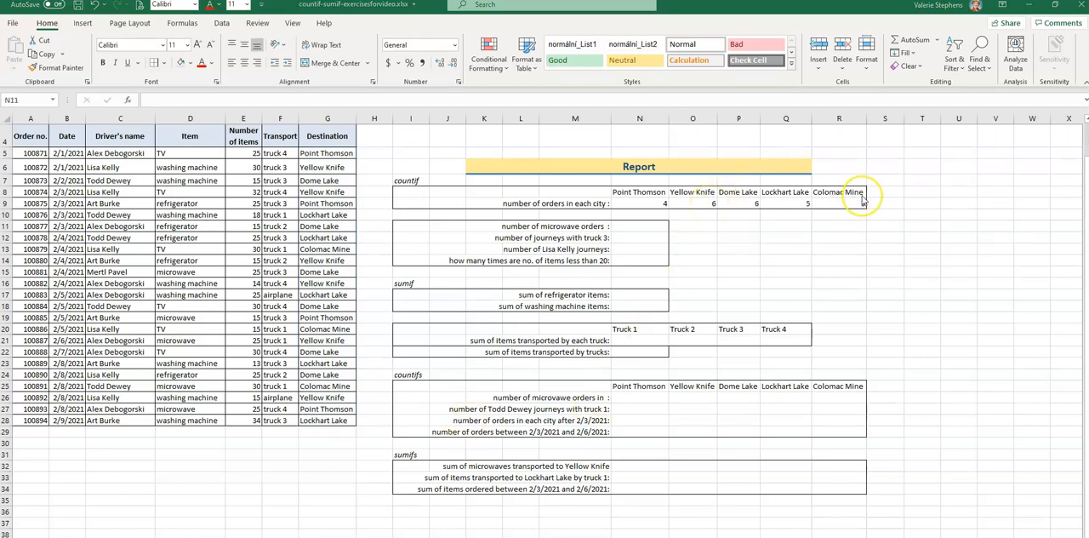
{"action": "left_click", "coordinate": [861, 205]}
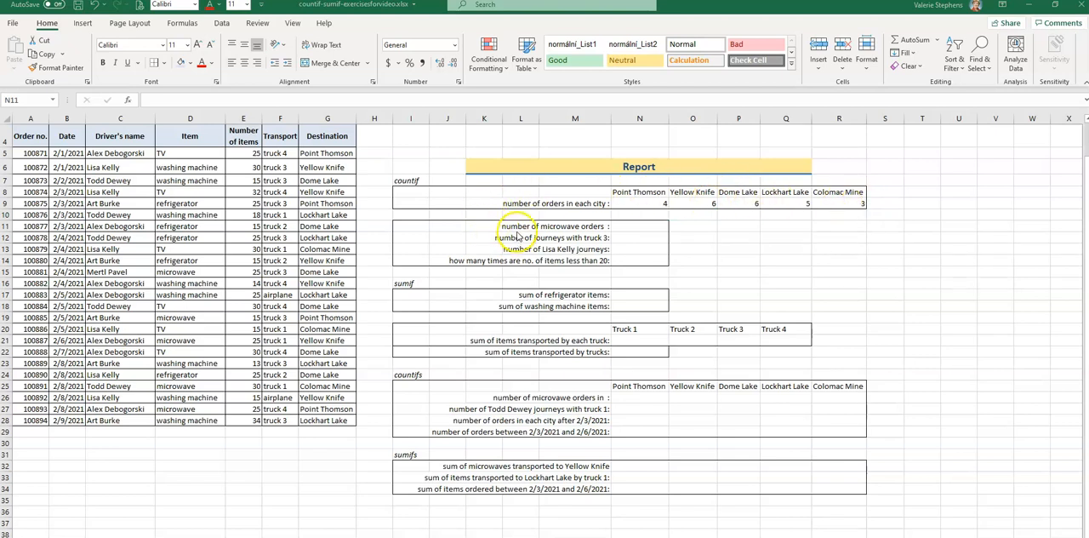
Count the microwave orders in N11 with =COUNTIF(D5:D28,"microwave").
{"action": "left_click", "coordinate": [644, 226]}
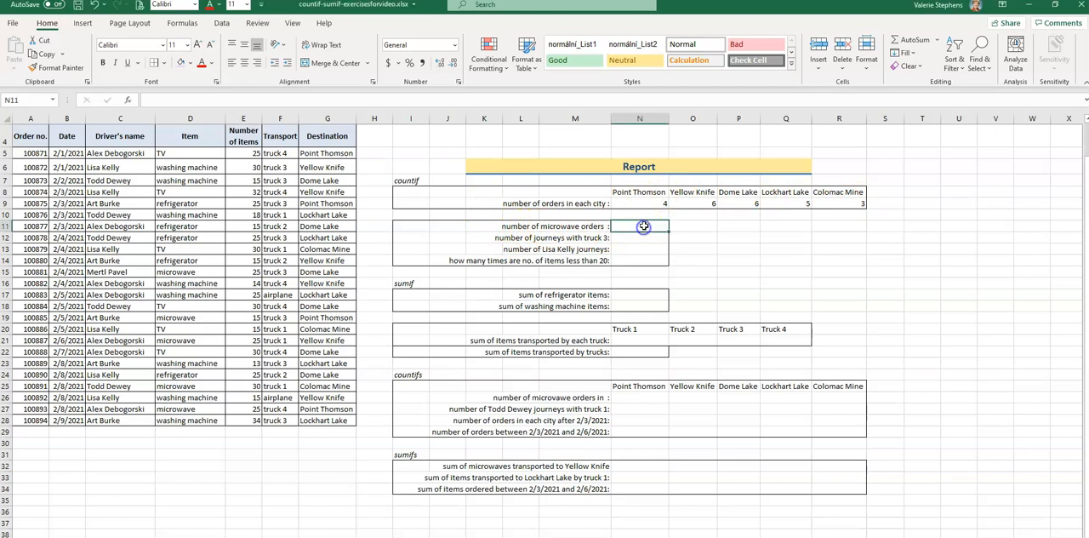
{"action": "type", "text": "="}
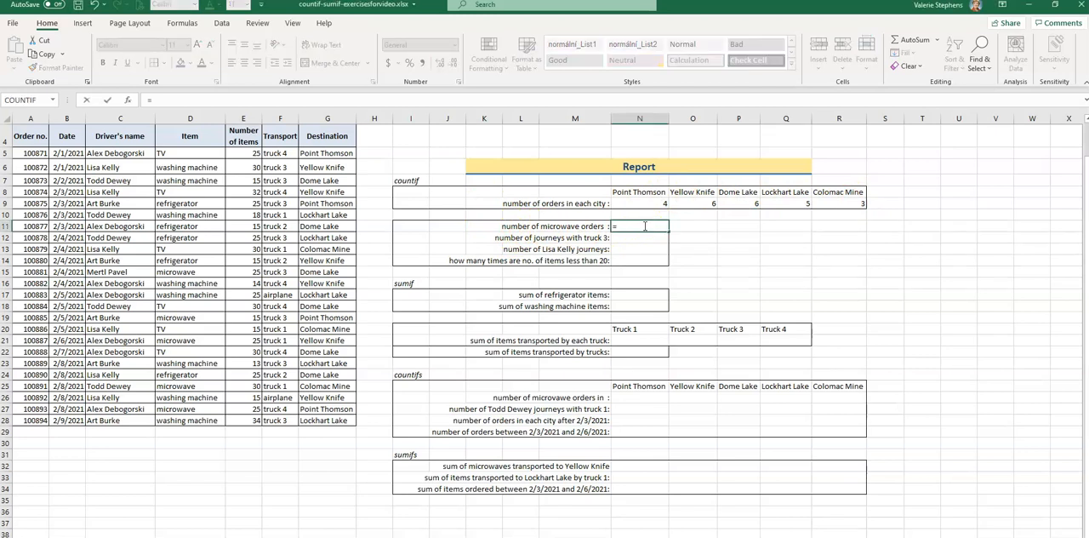
{"action": "type", "text": "countif"}
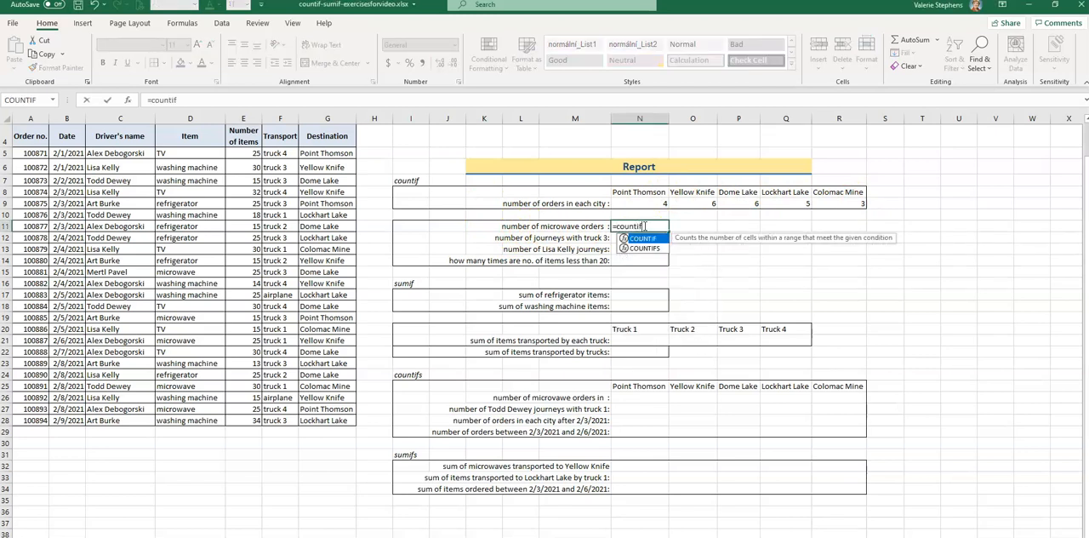
{"action": "type", "text": "("}
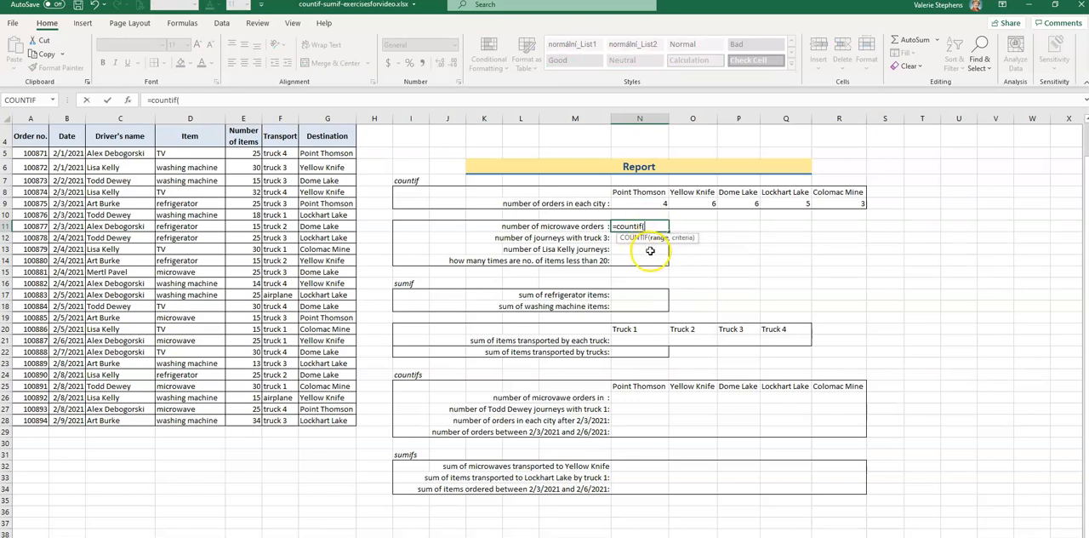
{"action": "left_click_drag", "start_coordinate": [180, 153], "coordinate": [184, 417]}
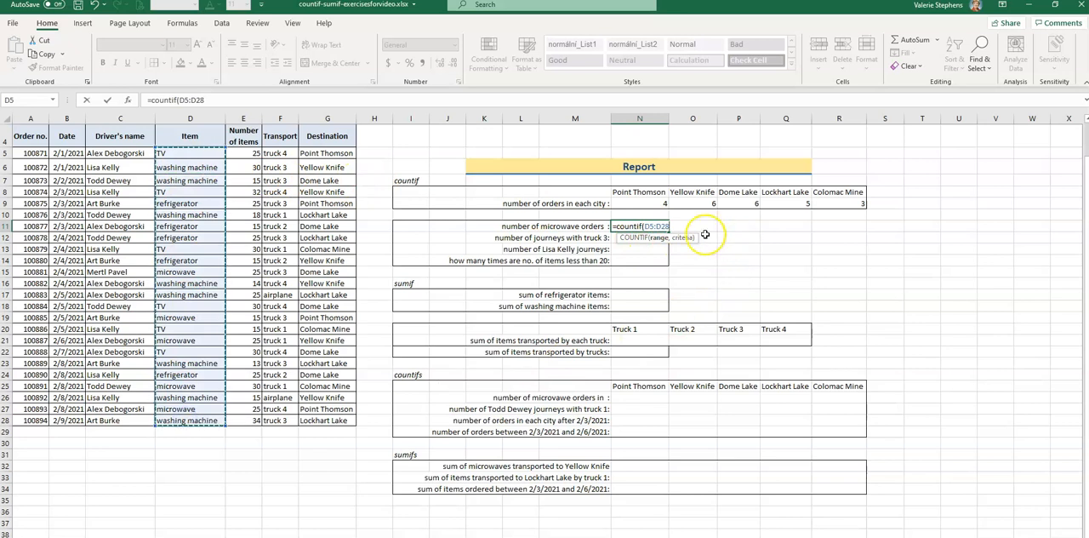
{"action": "type", "text": ","}
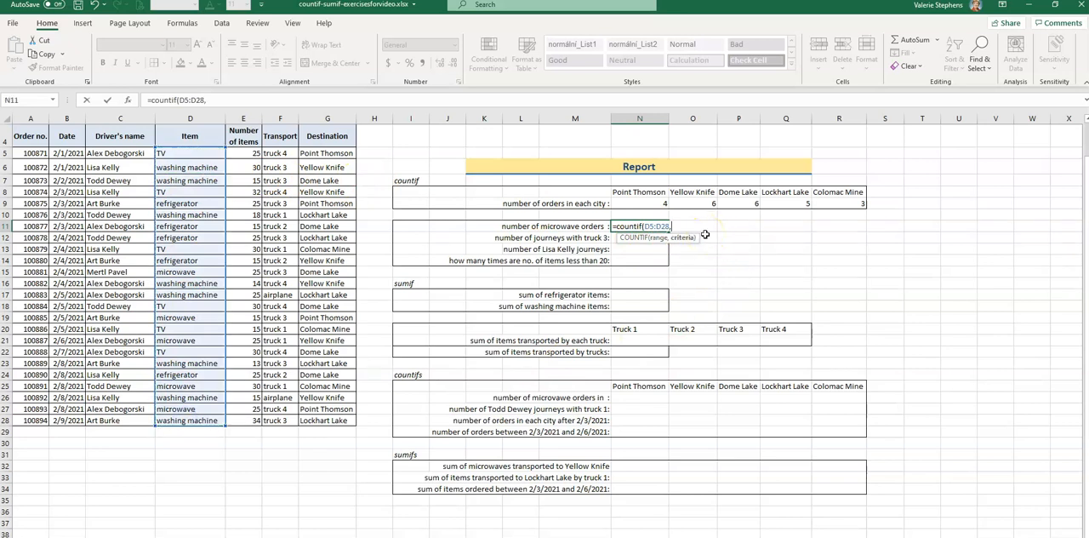
{"action": "type", "text": "\"microwave\")"}
{"action": "key", "text": "Return"}
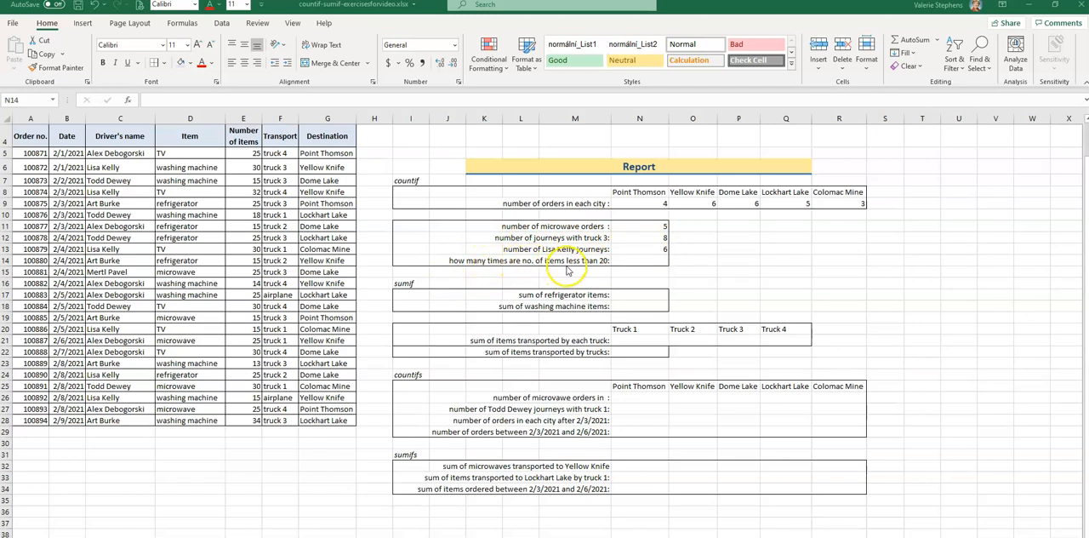
Try to count the orders with fewer than 20 items in N14 with =COUNTIF(E5:E28,<20).
{"action": "left_click", "coordinate": [656, 261]}
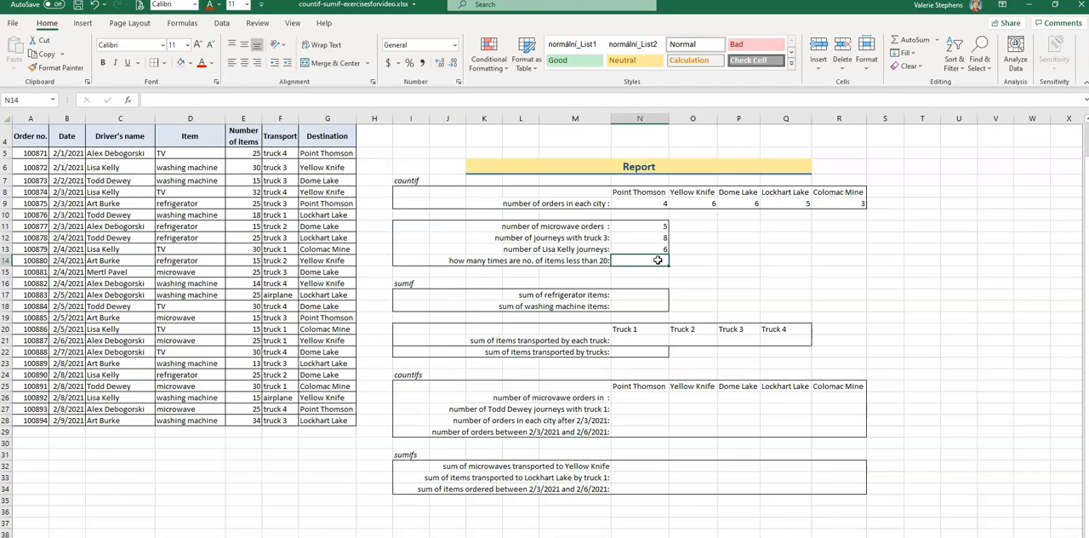
{"action": "type", "text": "=countif"}
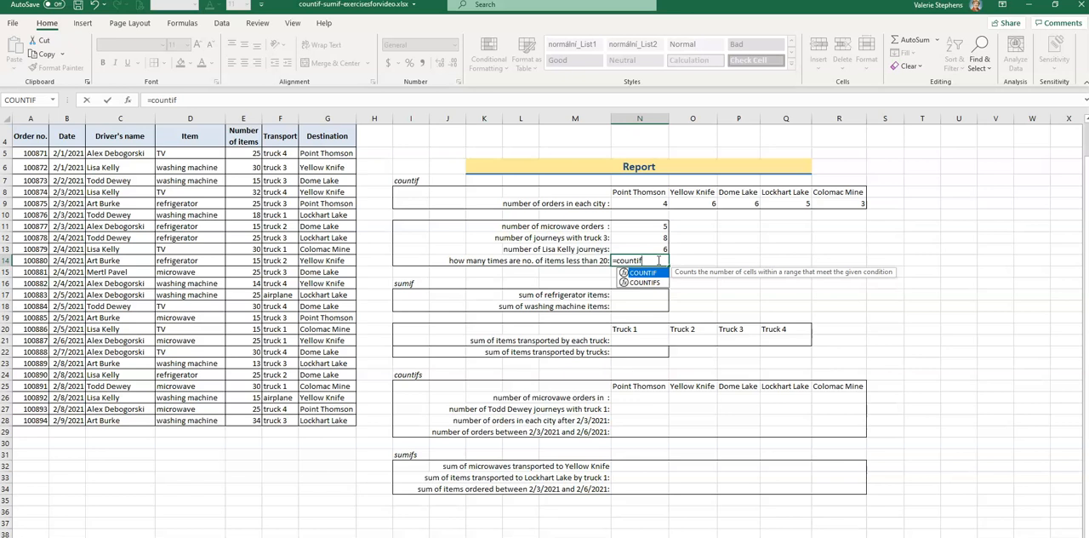
{"action": "type", "text": "("}
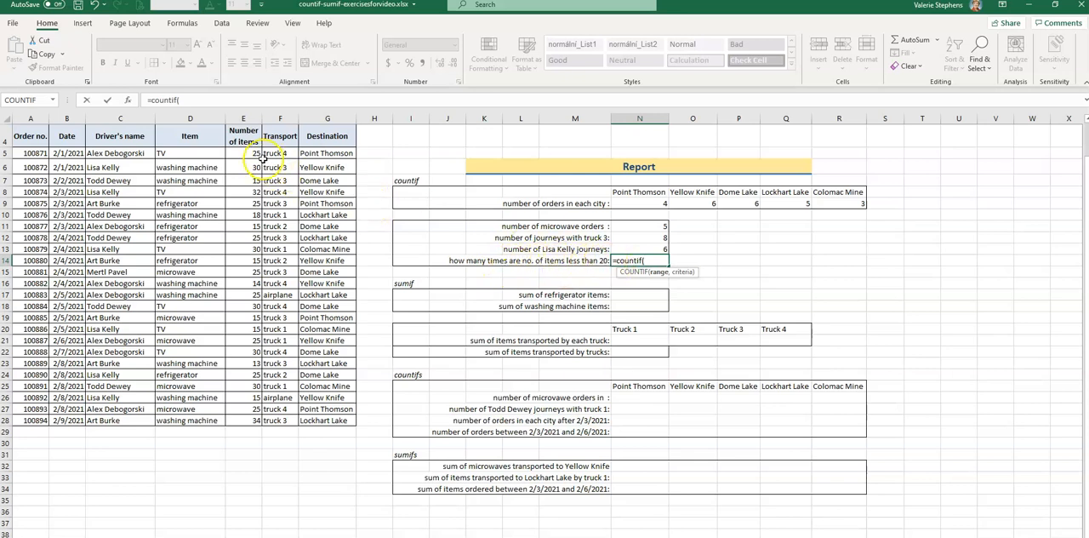
{"action": "left_click_drag", "start_coordinate": [245, 152], "coordinate": [261, 423]}
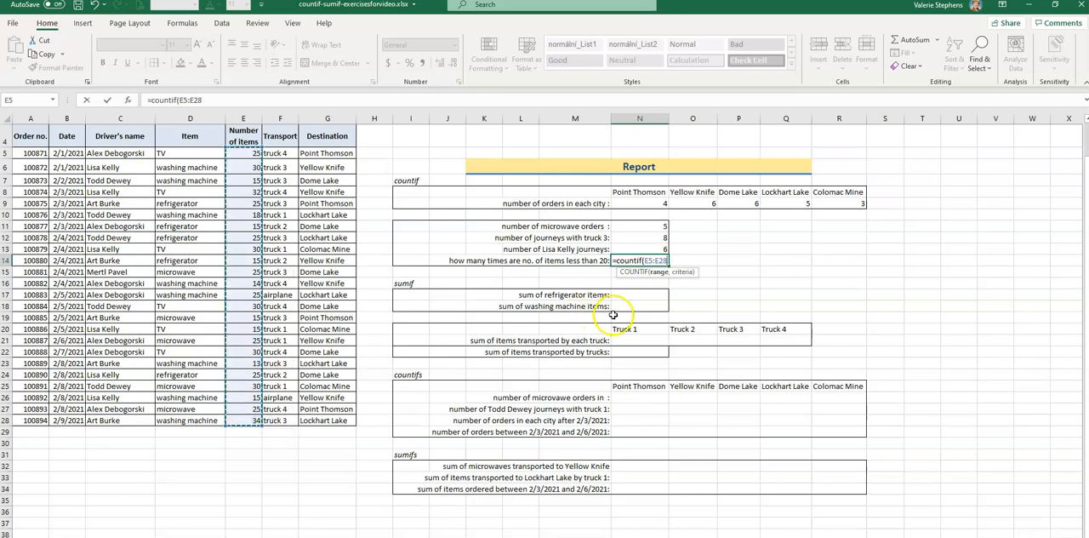
{"action": "type", "text": ","}
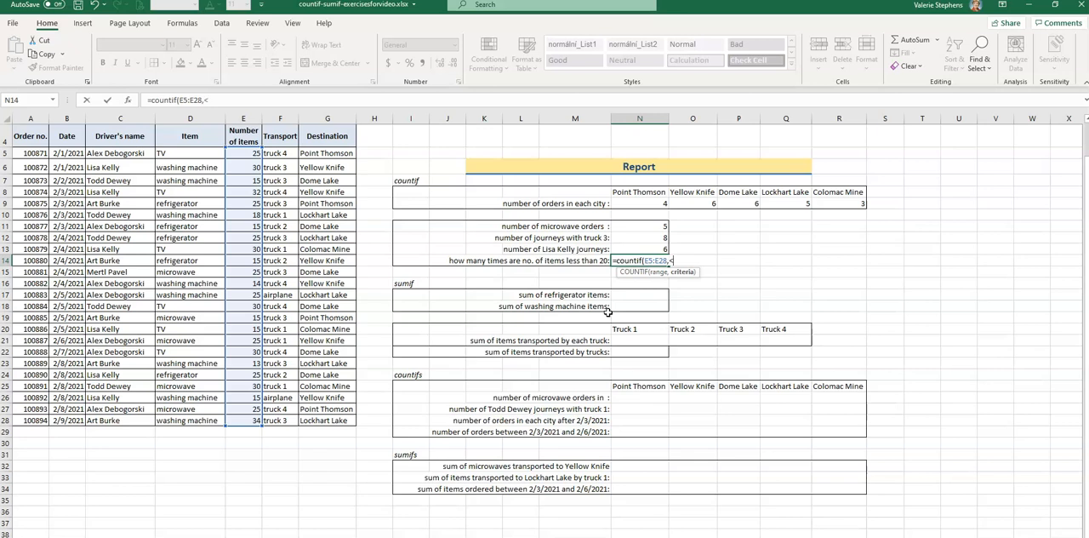
{"action": "type", "text": "<20)"}
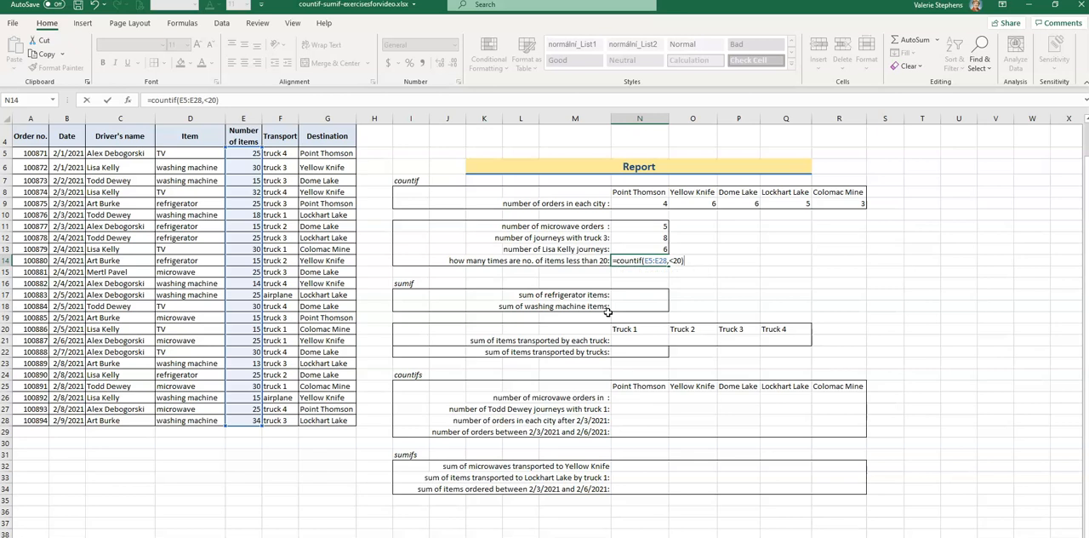
{"action": "key", "text": "Return"}
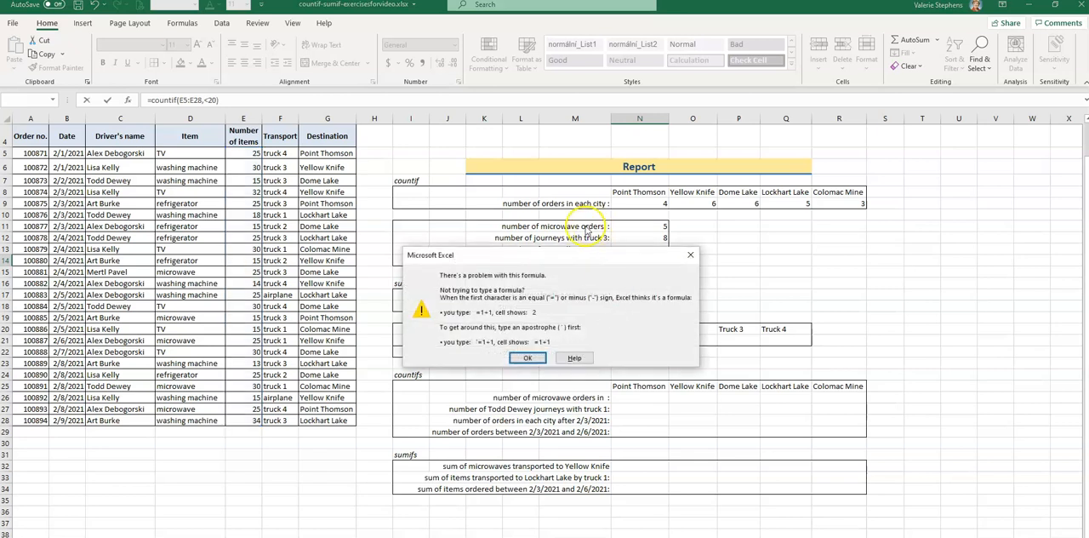
{"action": "left_click", "coordinate": [692, 256]}
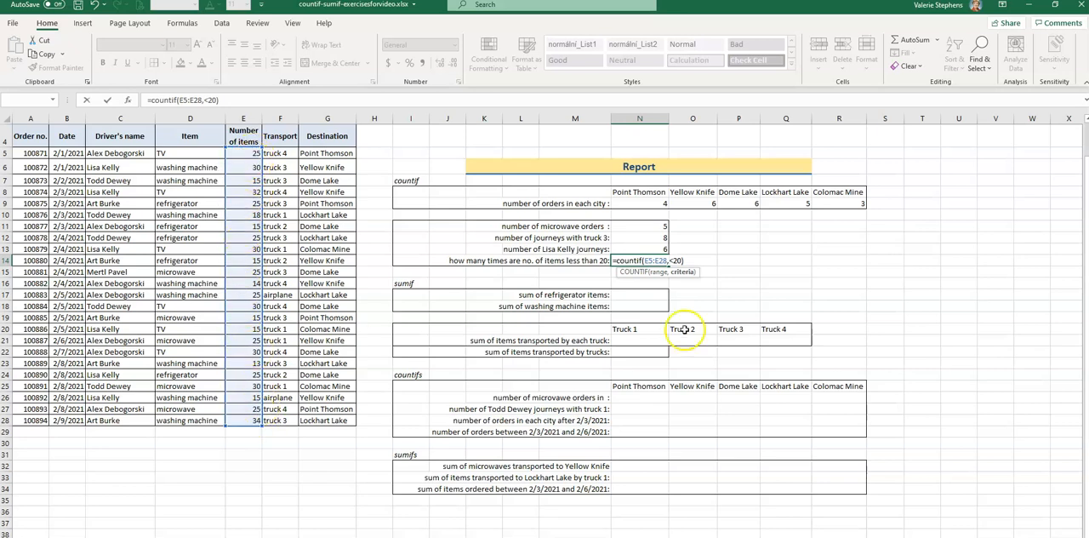
Correct the N14 formula to =COUNTIF(E5:E28,"<20") by enclosing the criterion in quotation marks.
{"action": "left_click", "coordinate": [672, 261]}
{"action": "type", "text": "\""}
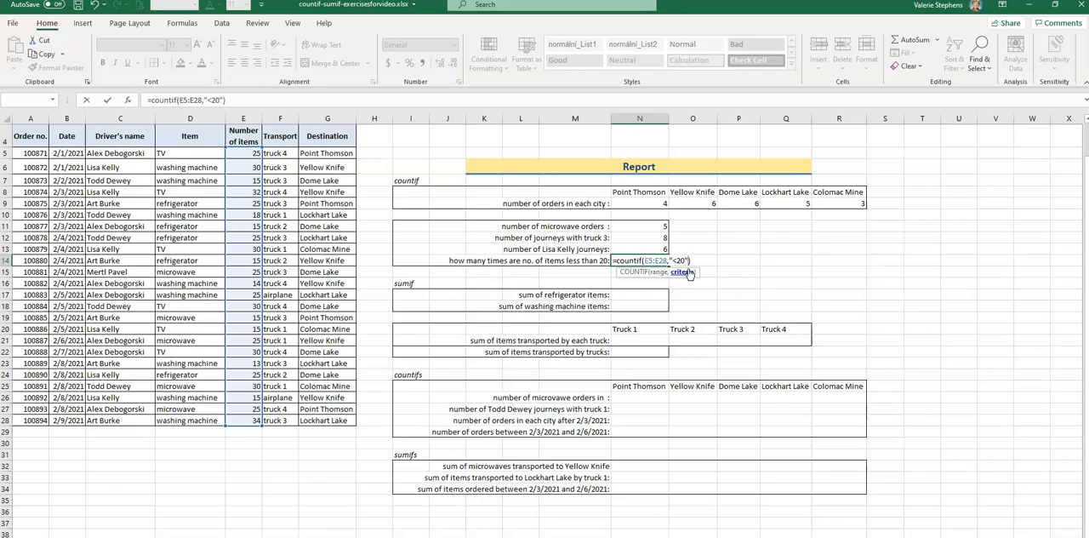
{"action": "key", "text": "Return"}
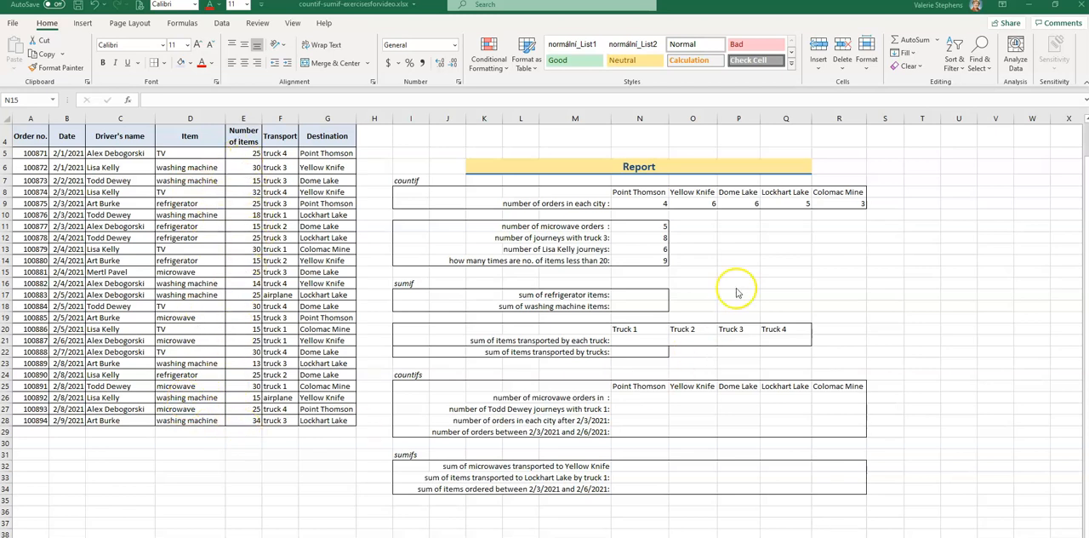
Sum the refrigerator items in N17 with =SUMIF(D5:D28,"refrigerator",E5:E28).
{"action": "left_click", "coordinate": [635, 294]}
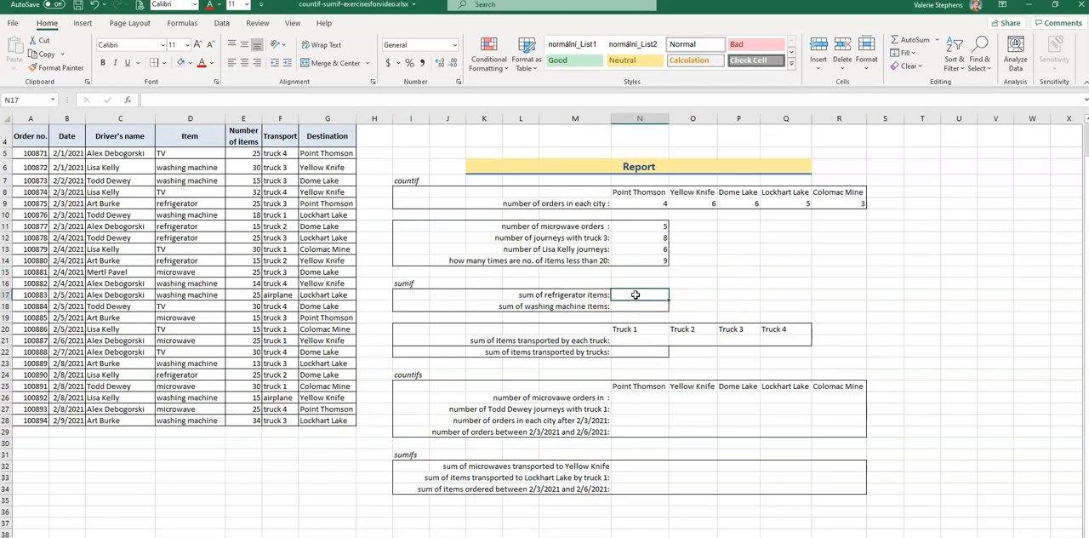
{"action": "type", "text": "="}
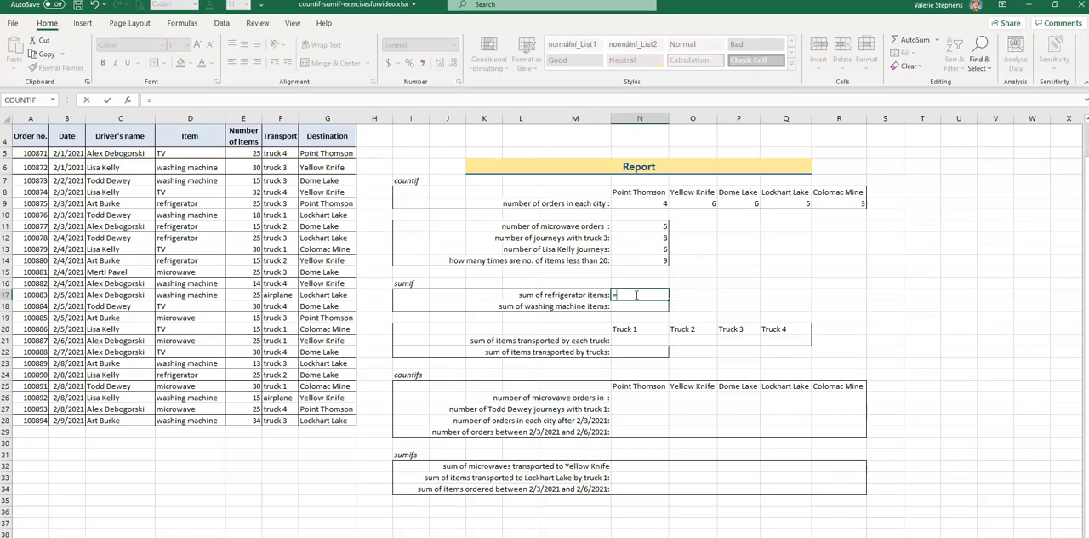
{"action": "type", "text": "sumif"}
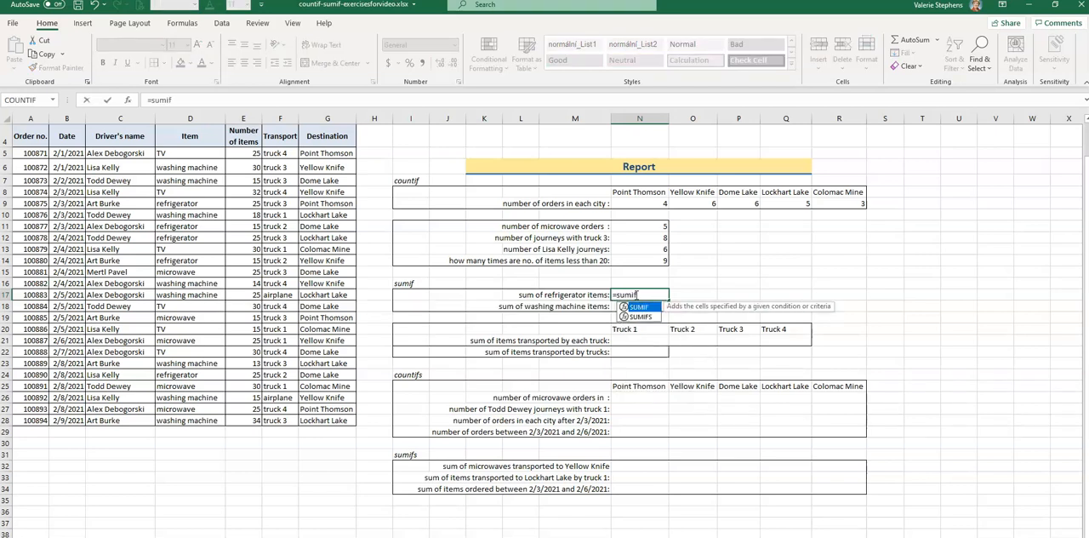
{"action": "type", "text": "("}
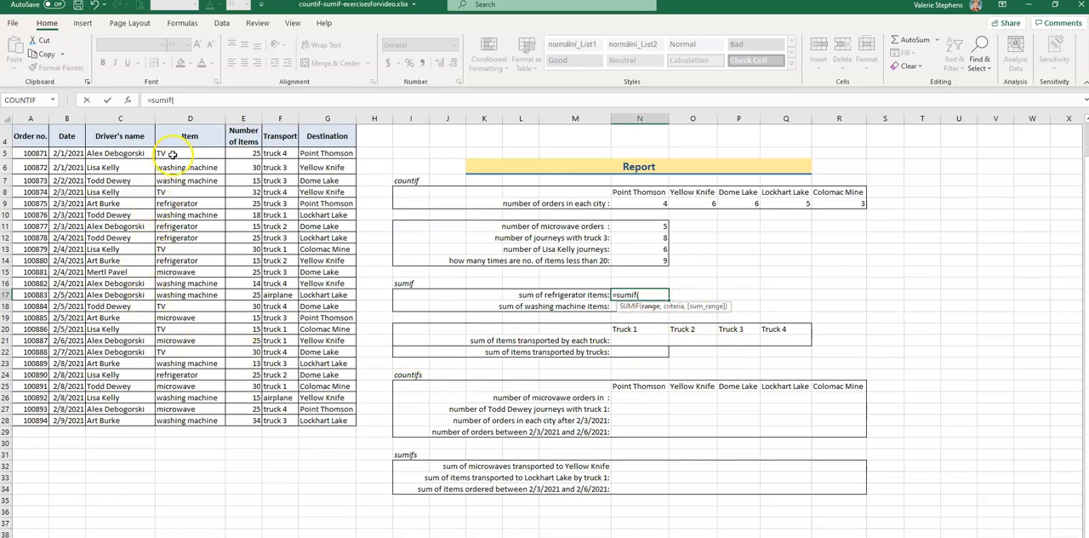
{"action": "left_click_drag", "start_coordinate": [170, 158], "coordinate": [167, 415]}
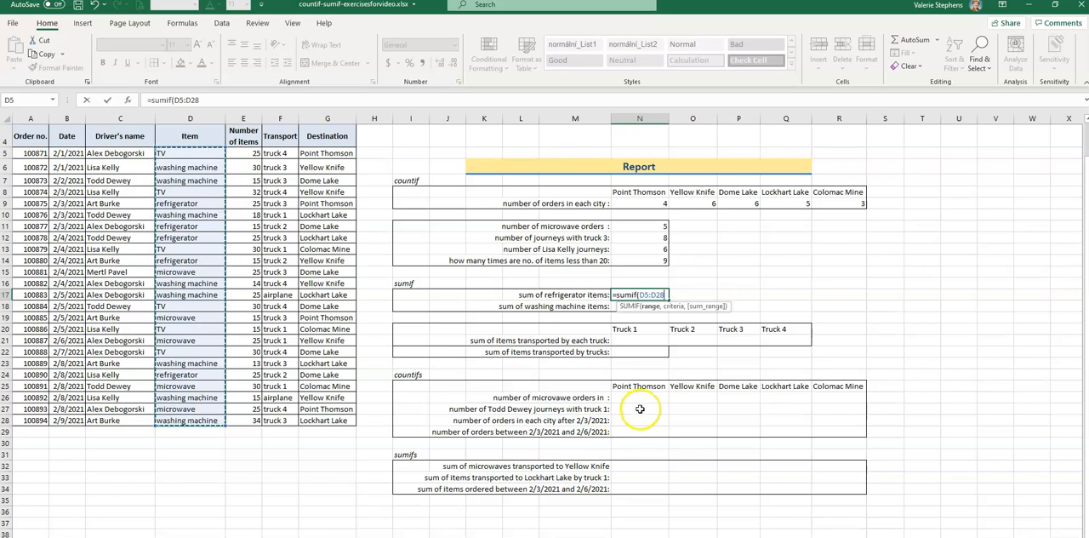
{"action": "type", "text": ","}
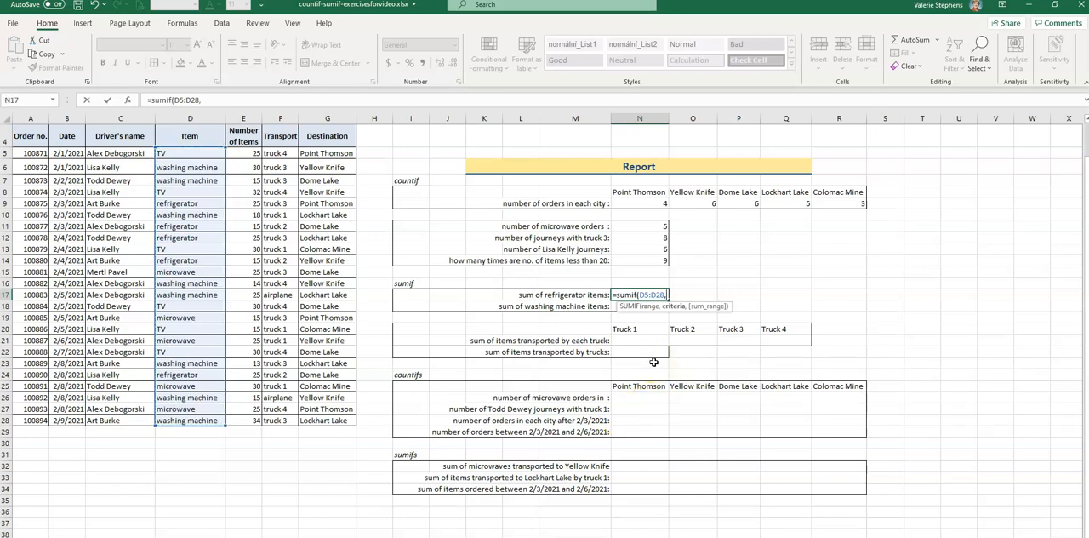
{"action": "type", "text": "d"}
{"action": "key", "text": "BackSpace"}
{"action": "type", "text": "\"refrigerator\","}
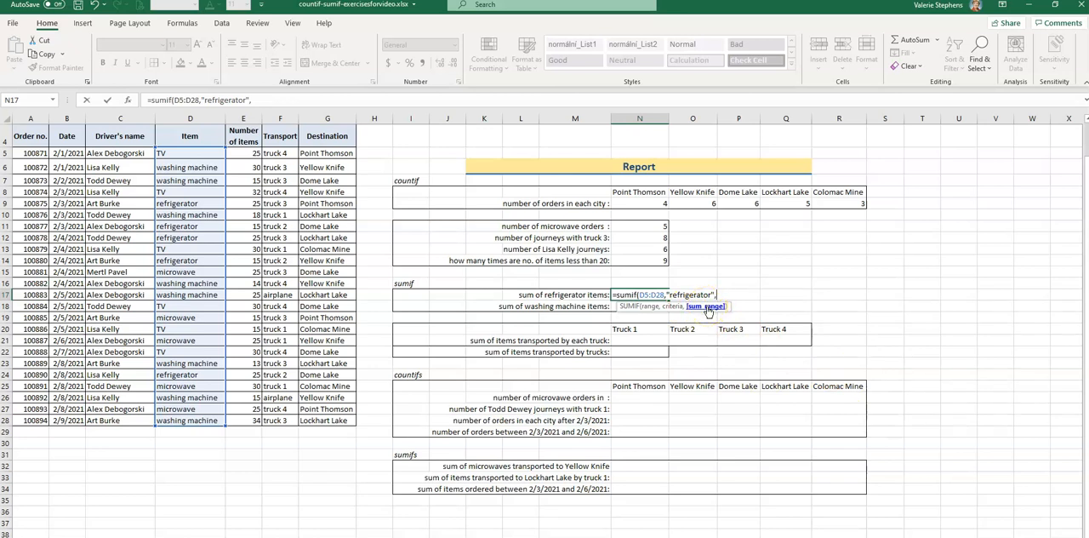
{"action": "left_click_drag", "start_coordinate": [242, 154], "coordinate": [239, 421]}
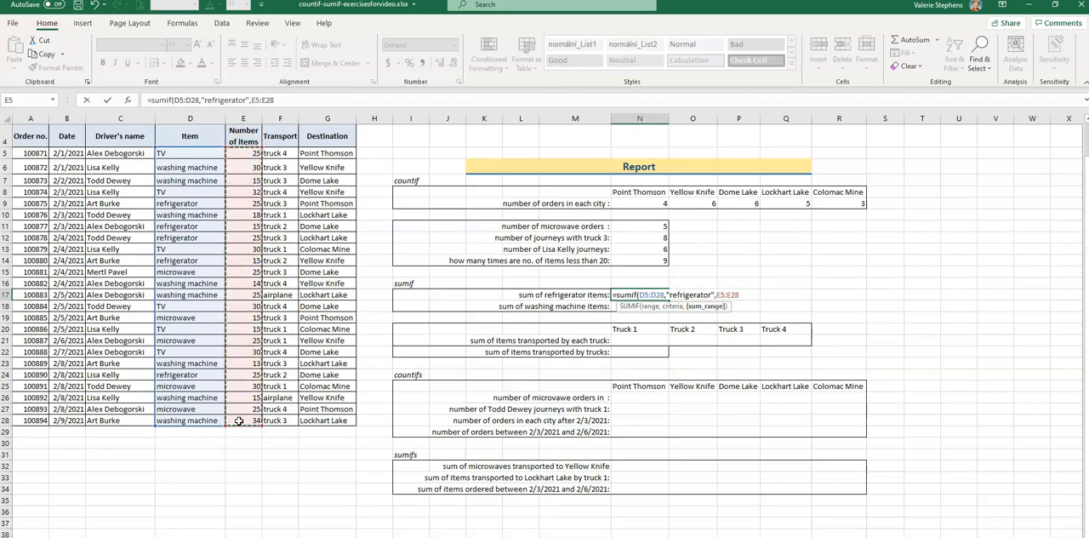
{"action": "type", "text": ")"}
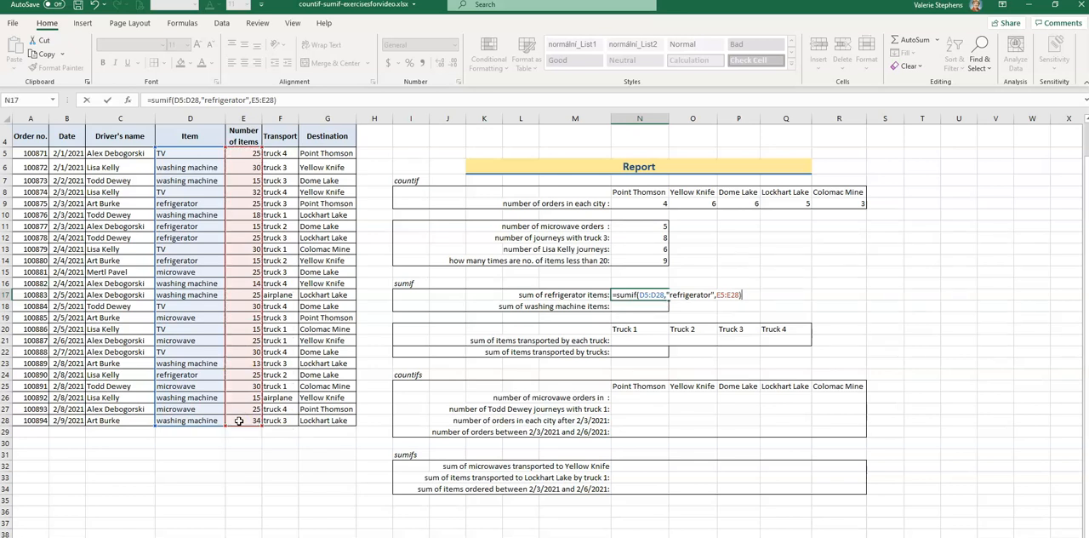
{"action": "key", "text": "Return"}
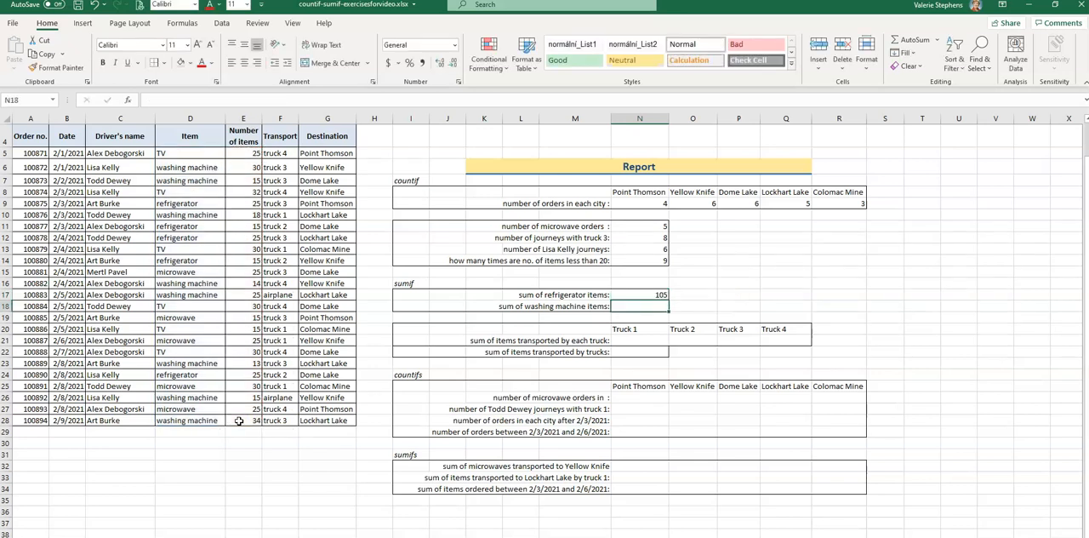
Sum the washing machine items in N18 with =SUMIF(D5:D28,"washing machine",E5:E28).
{"action": "left_click", "coordinate": [630, 305]}
{"action": "type", "text": "="}
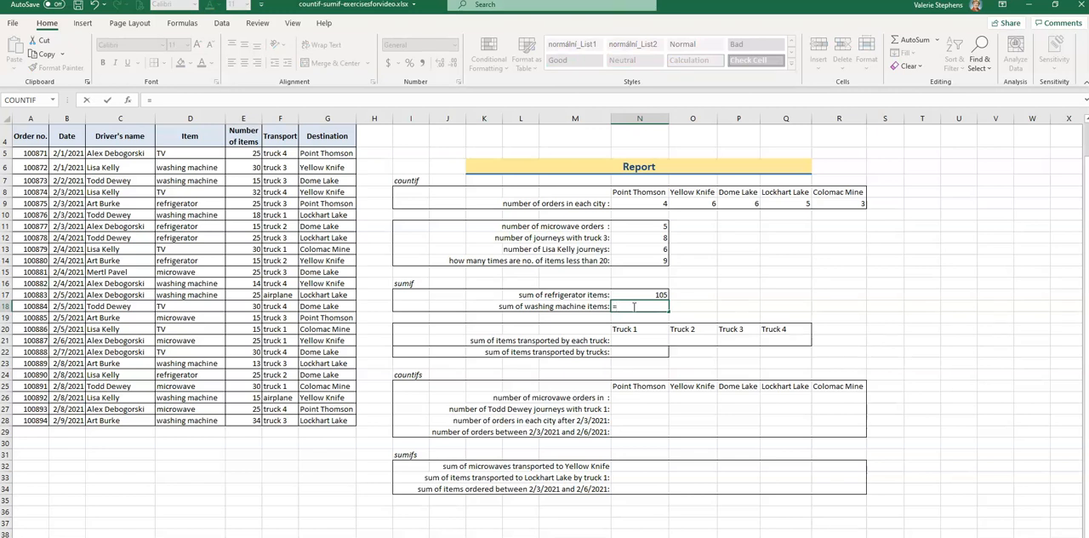
{"action": "type", "text": "sumif("}
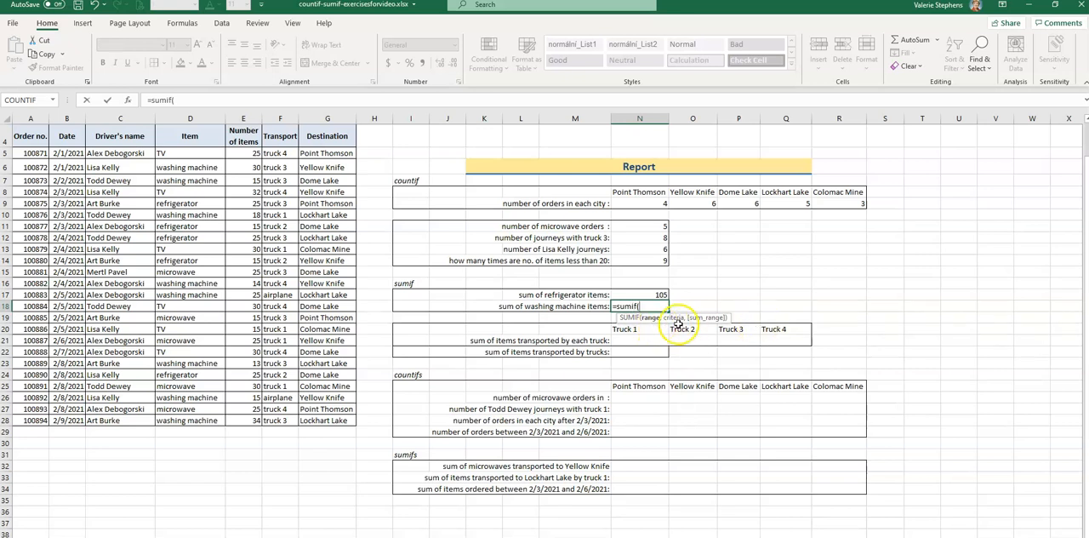
{"action": "left_click_drag", "start_coordinate": [175, 155], "coordinate": [197, 419]}
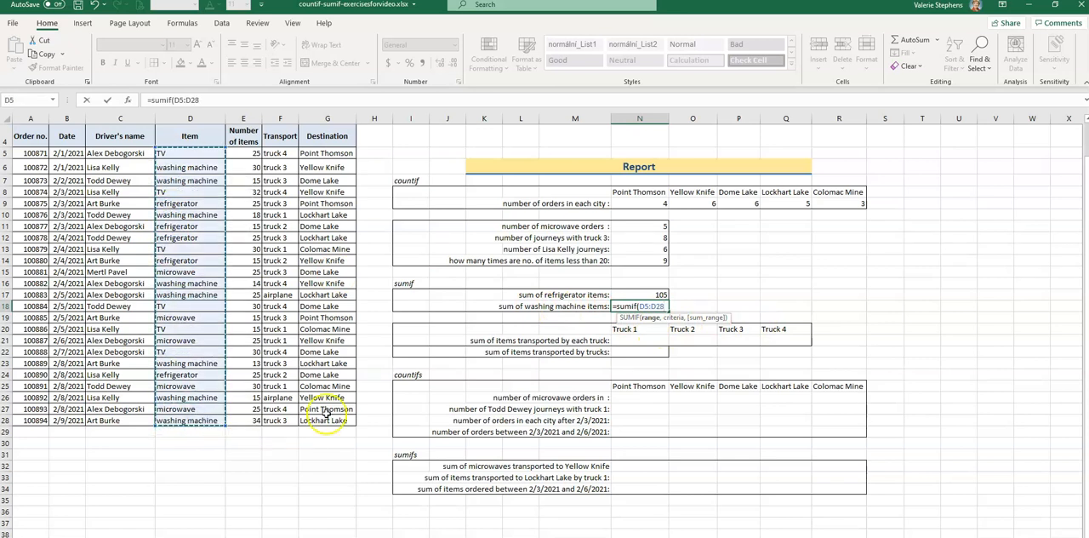
{"action": "type", "text": ","}
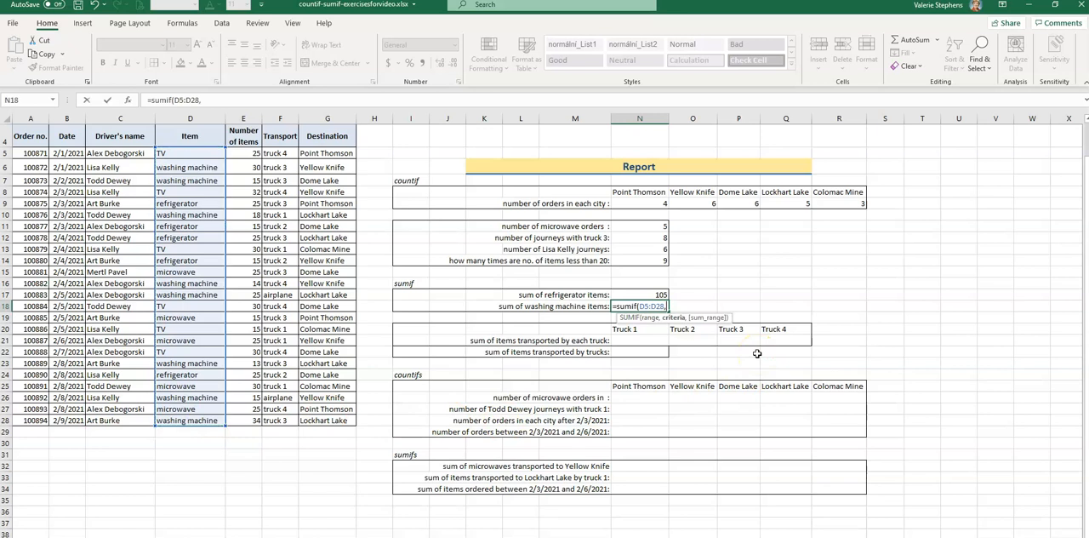
{"action": "type", "text": "\"washing machine\","}
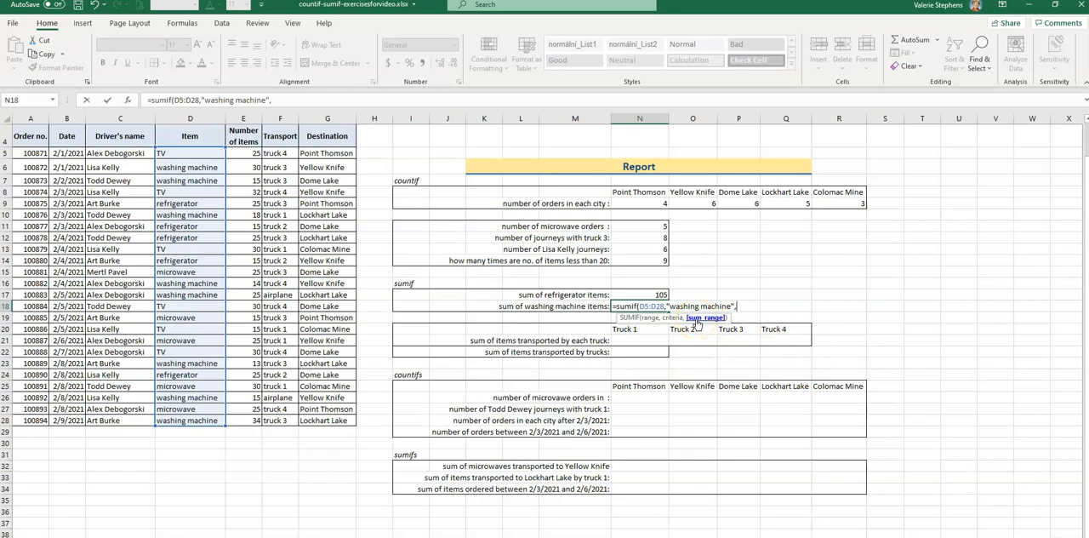
{"action": "left_click_drag", "start_coordinate": [246, 153], "coordinate": [233, 420]}
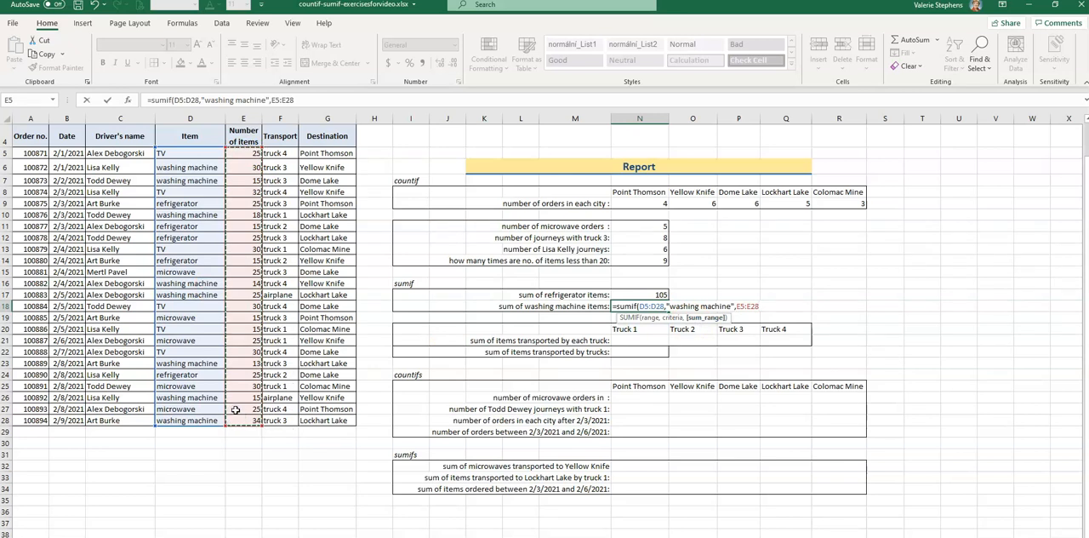
{"action": "type", "text": ")"}
{"action": "key", "text": "Return"}
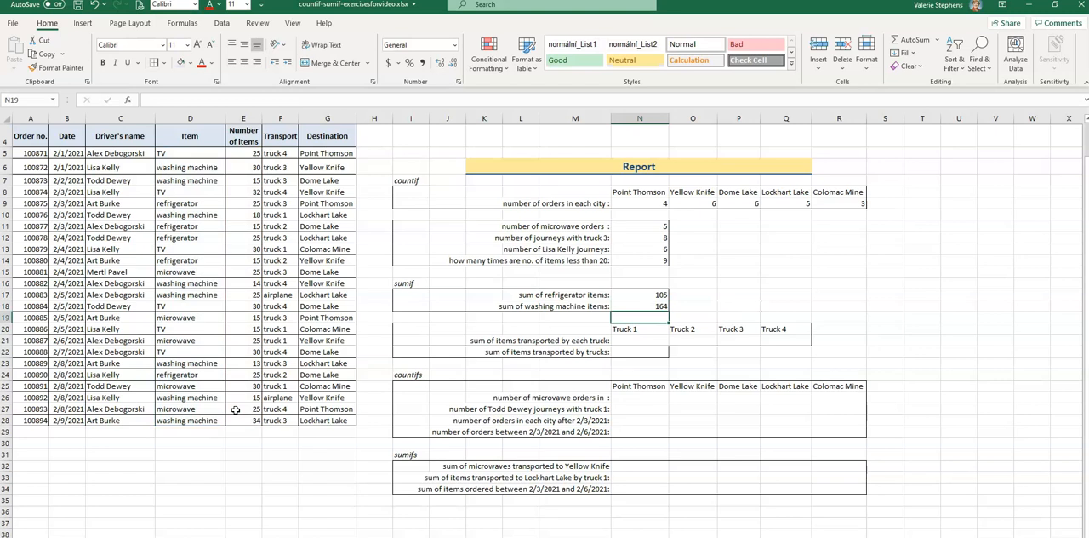
Fill in the sums of items transported by Truck 1 to Truck 4 in N21:Q21.
{"action": "left_click", "coordinate": [656, 342]}
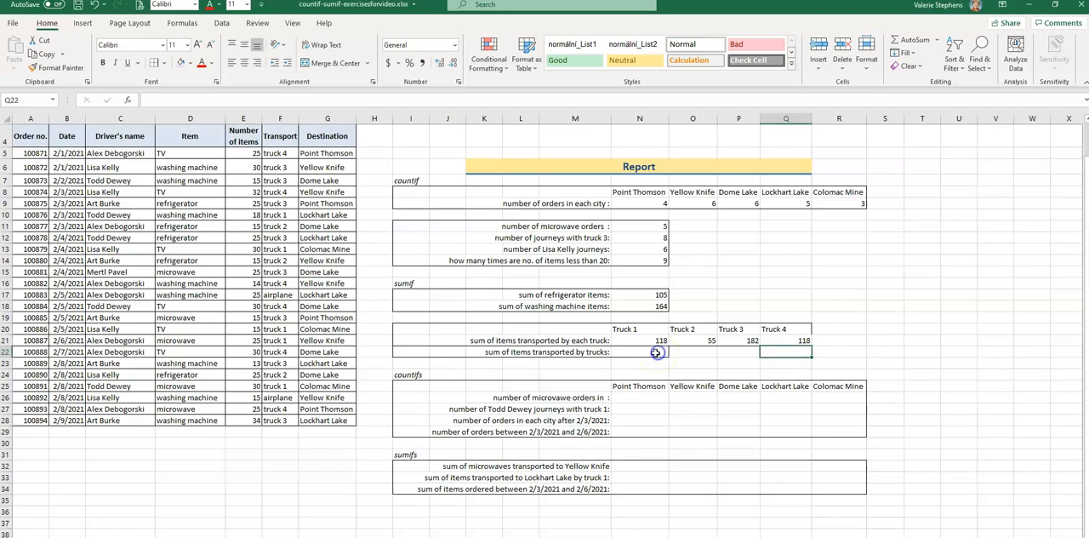
Sum the items transported by all trucks in N22 with =SUMIF(F5:F28,"truck*",E5:E28).
{"action": "left_click", "coordinate": [655, 352]}
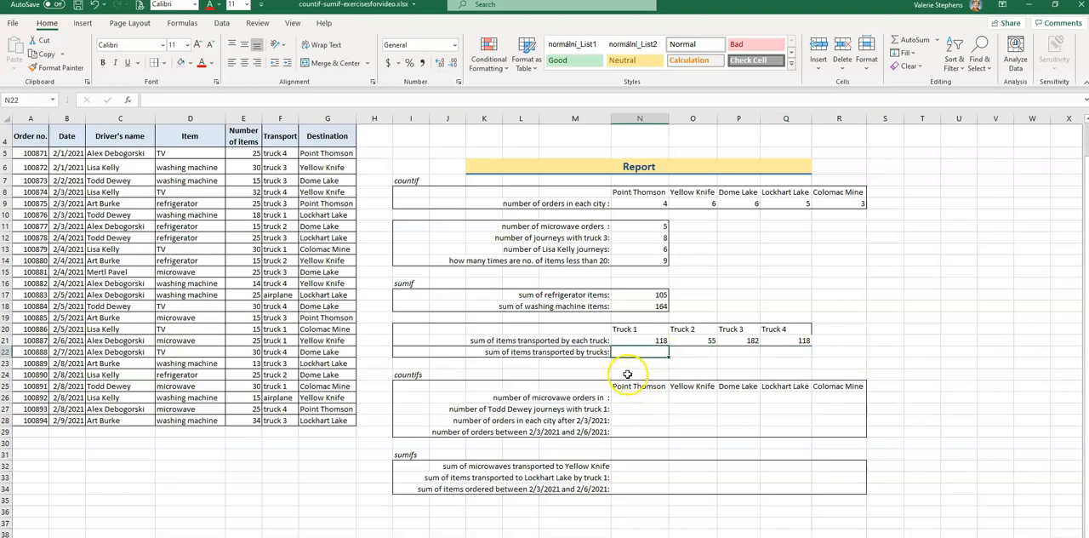
{"action": "type", "text": "="}
{"action": "type", "text": "s"}
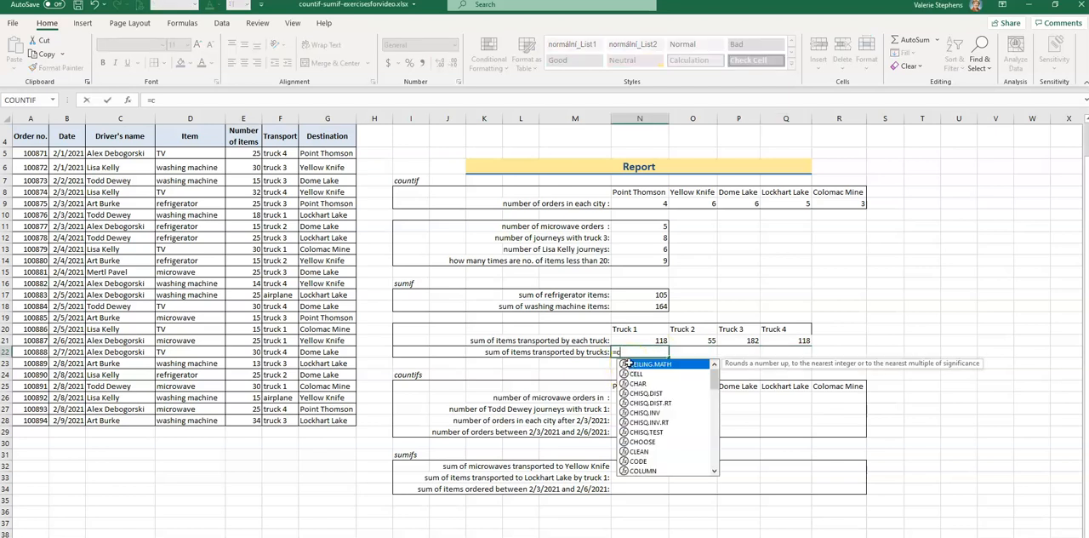
{"action": "type", "text": "umif"}
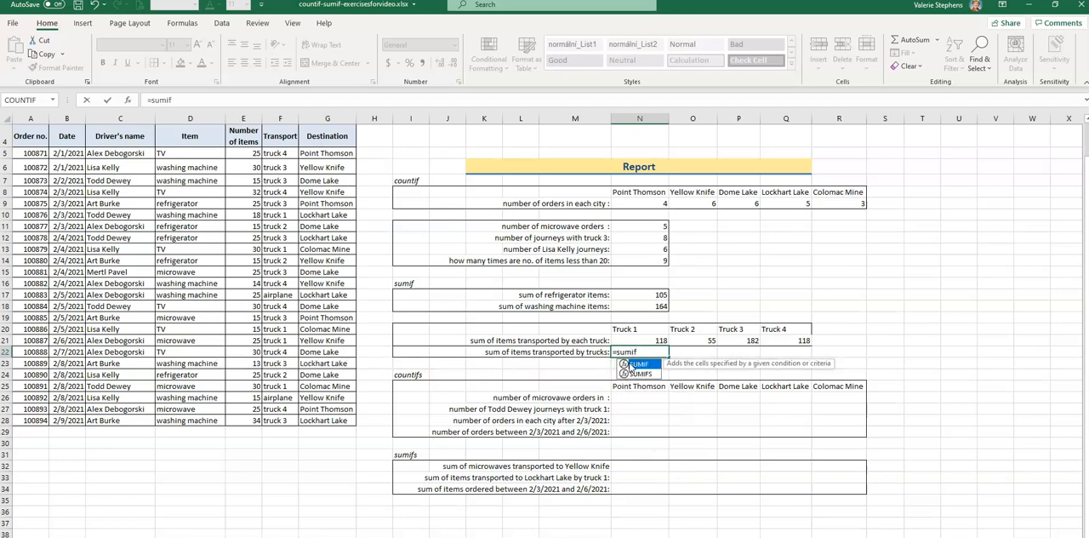
{"action": "type", "text": "("}
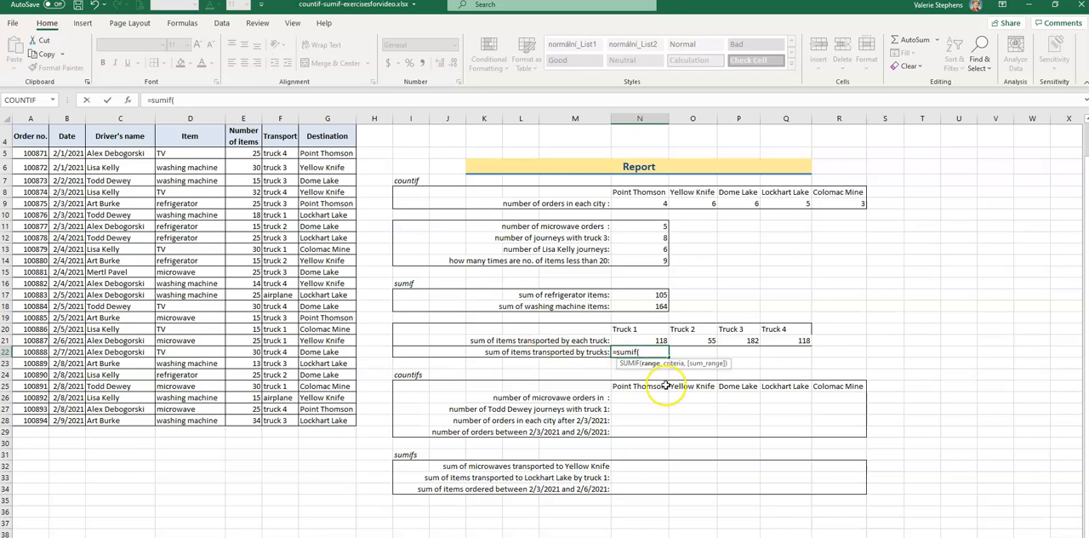
{"action": "left_click_drag", "start_coordinate": [280, 151], "coordinate": [281, 421]}
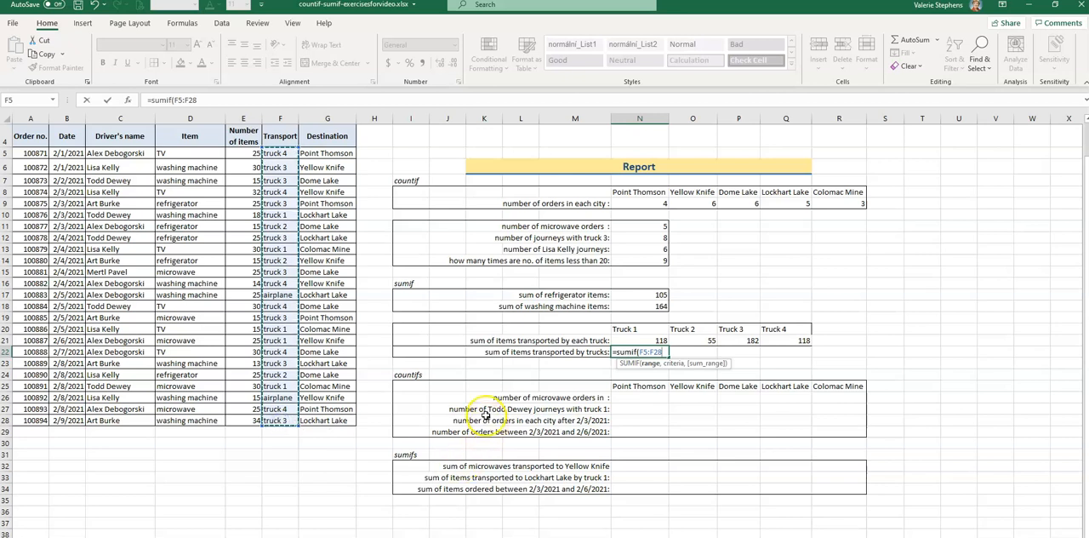
{"action": "type", "text": ",\"truck*"}
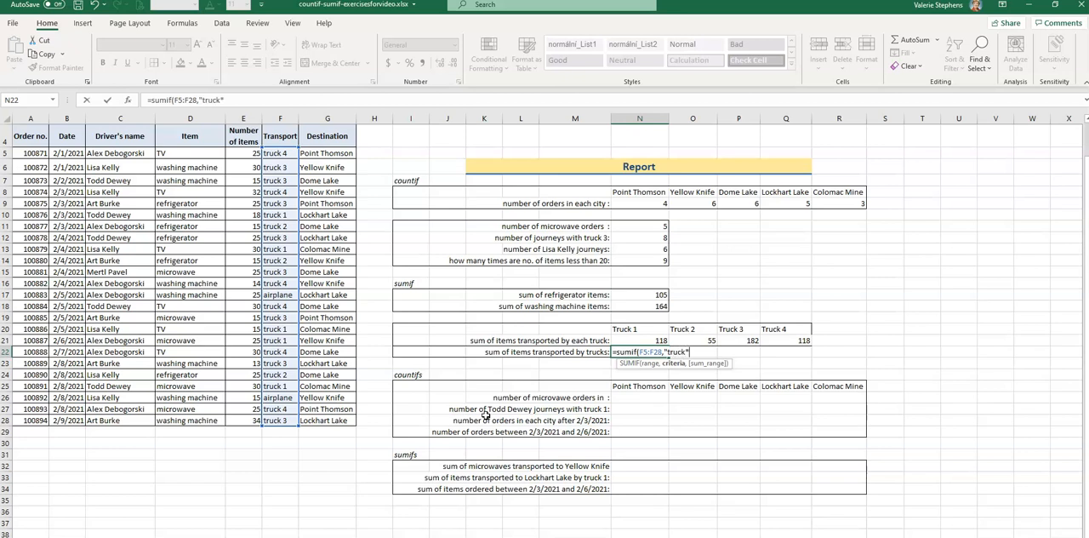
{"action": "left_click", "coordinate": [687, 358]}
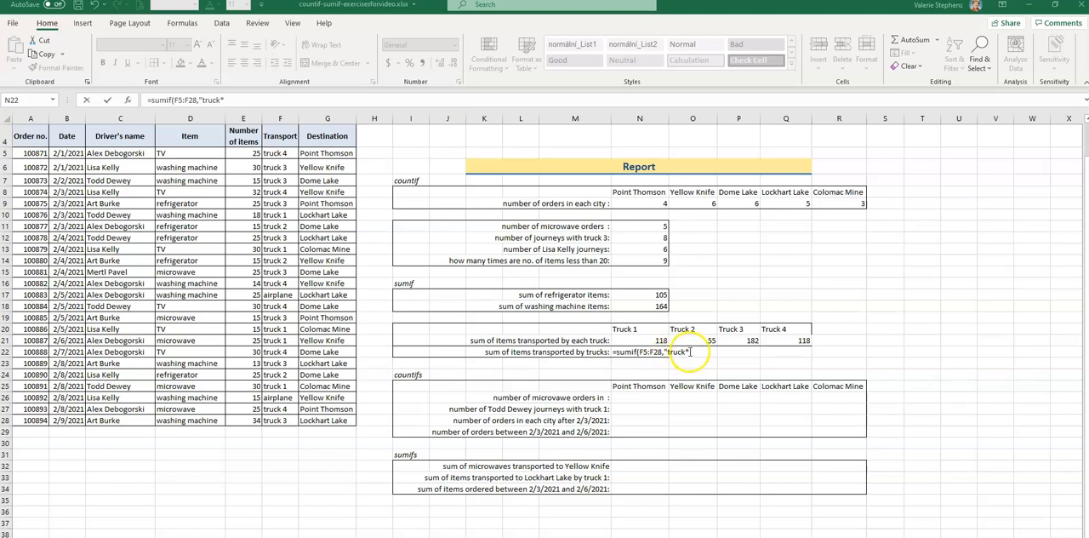
{"action": "left_click", "coordinate": [691, 351]}
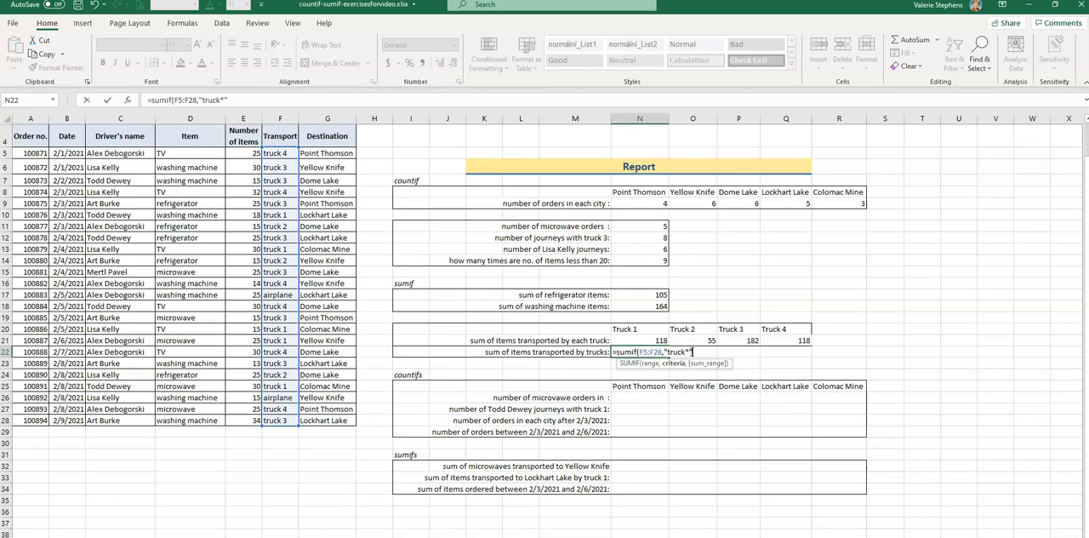
{"action": "type", "text": ","}
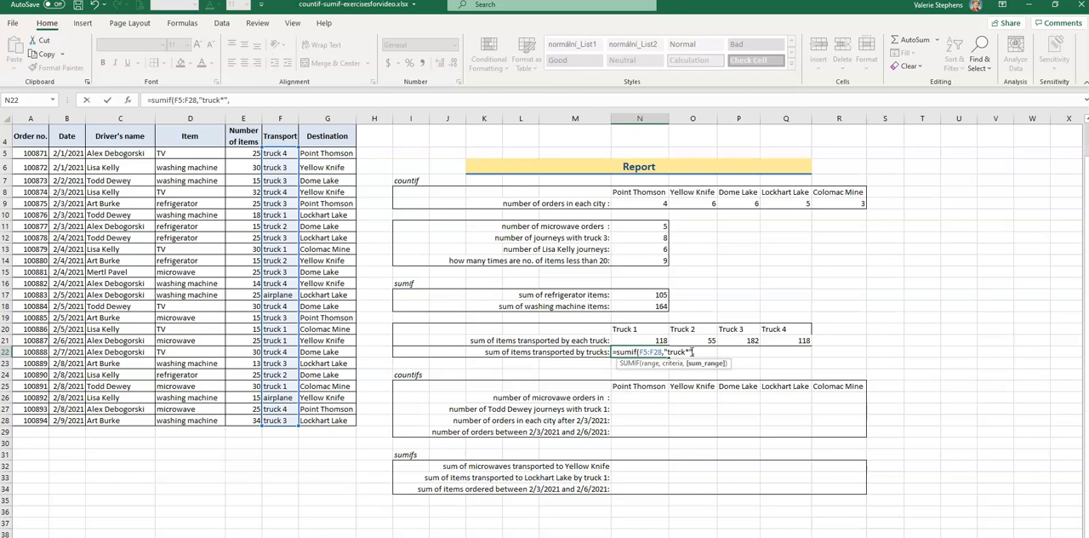
{"action": "left_click_drag", "start_coordinate": [240, 154], "coordinate": [241, 421]}
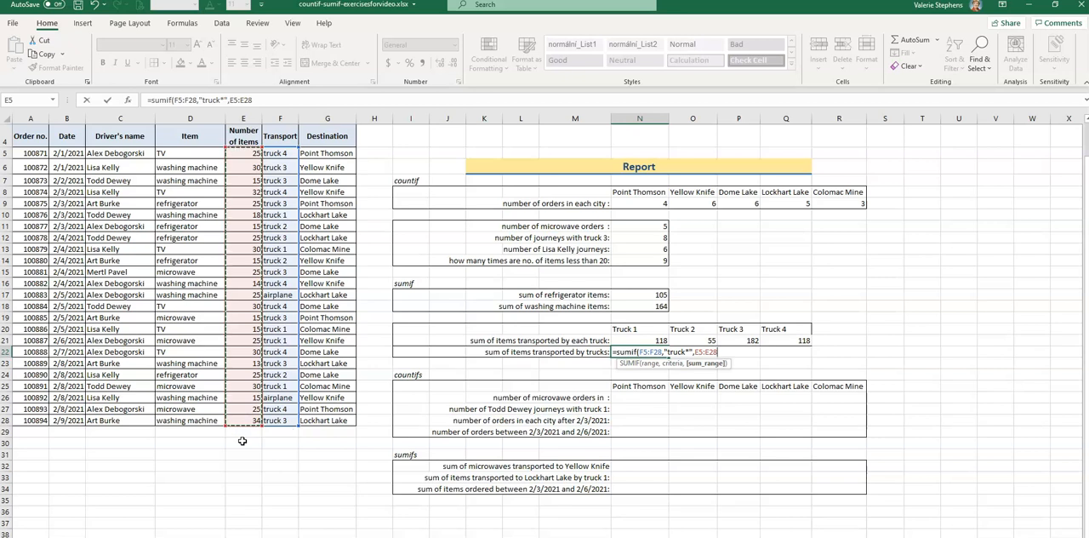
{"action": "type", "text": ")"}
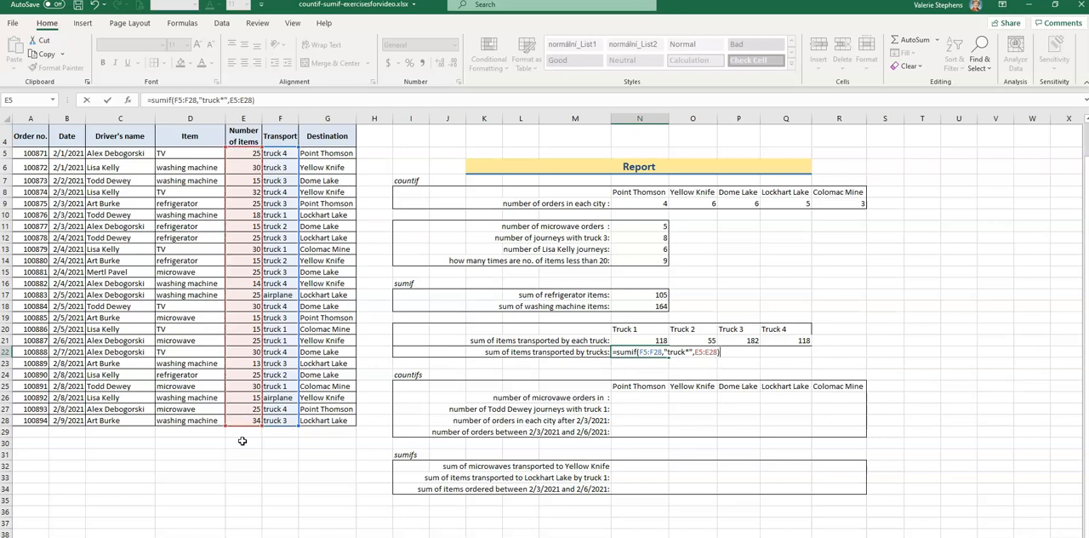
{"action": "key", "text": "Return"}
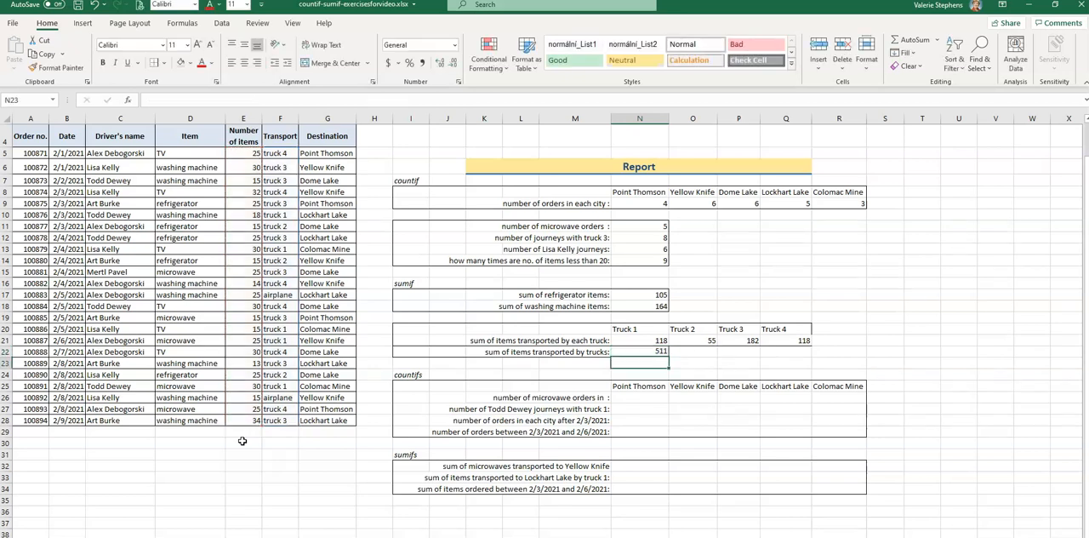
{"action": "left_click", "coordinate": [667, 352]}
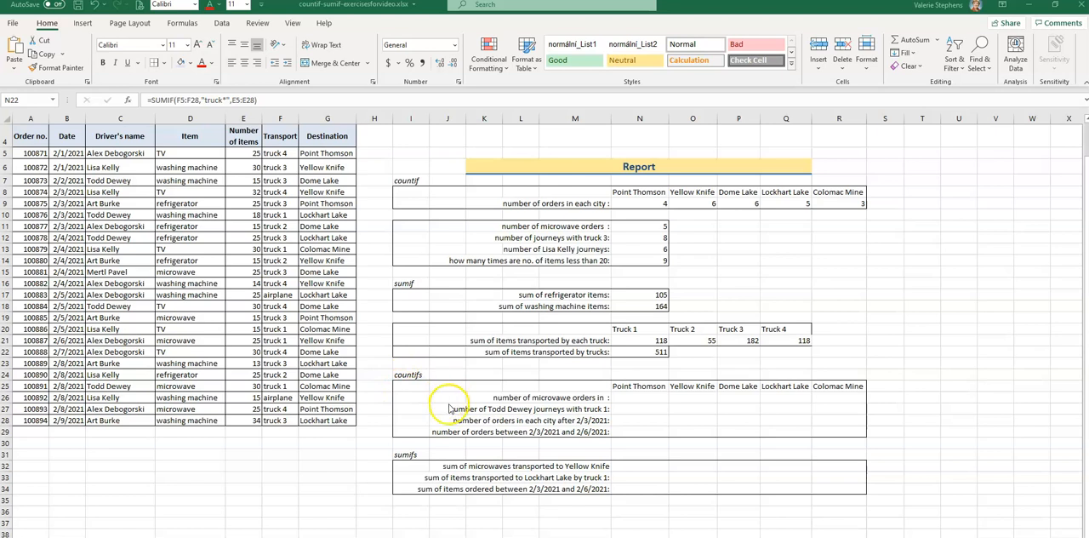
Try to count the Point Thomson microwave orders in N26 with =COUNTIFS(D5:D28,"microwave",G5:G28,"Point Thomson").
{"action": "left_click", "coordinate": [639, 397]}
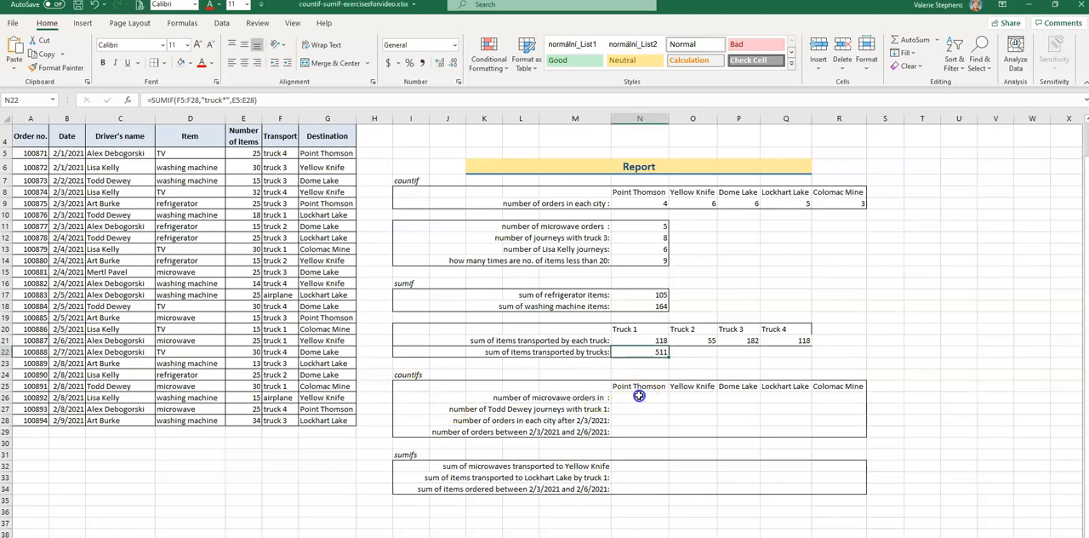
{"action": "left_click", "coordinate": [635, 399]}
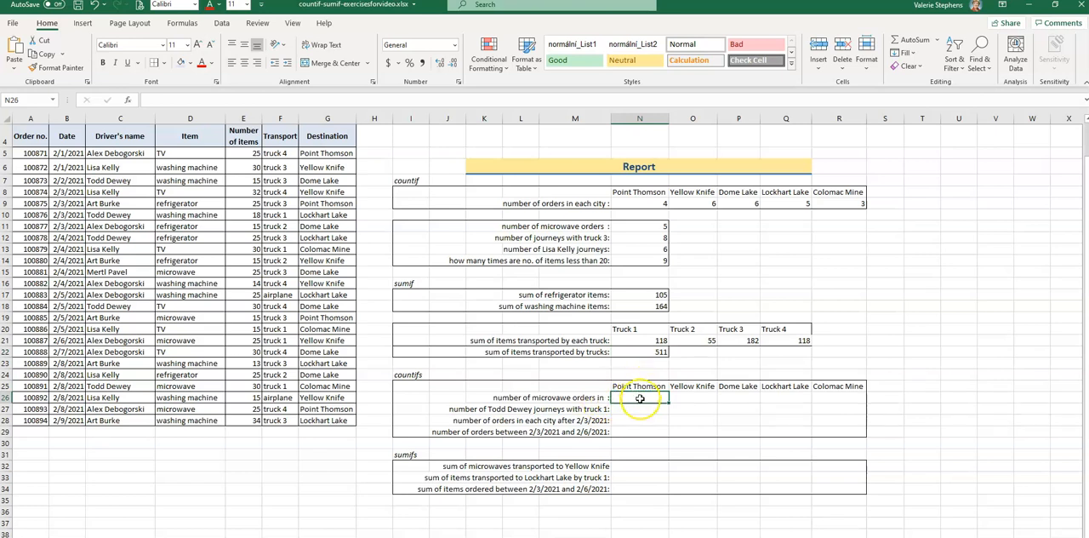
{"action": "type", "text": "="}
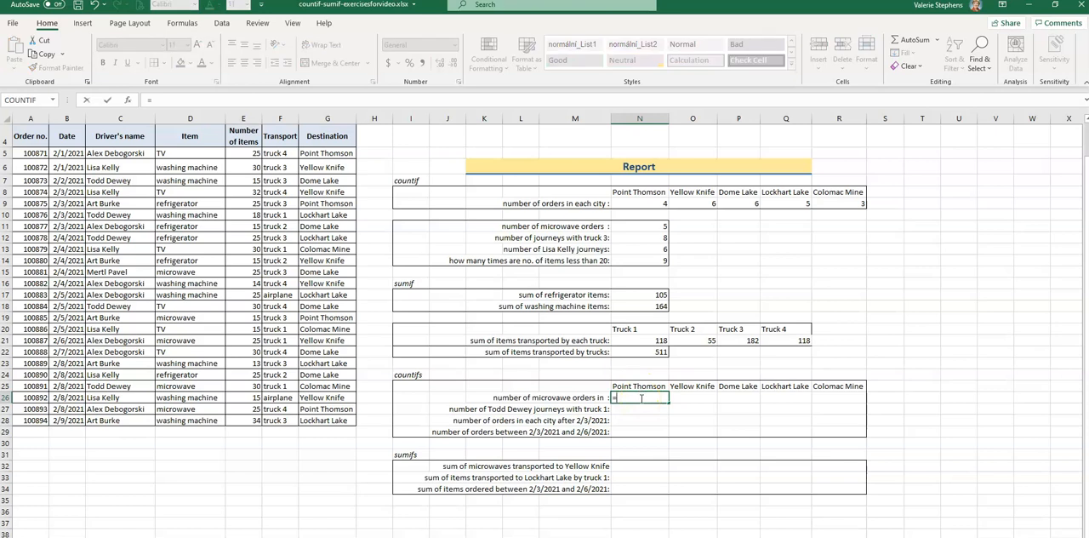
{"action": "type", "text": "coun"}
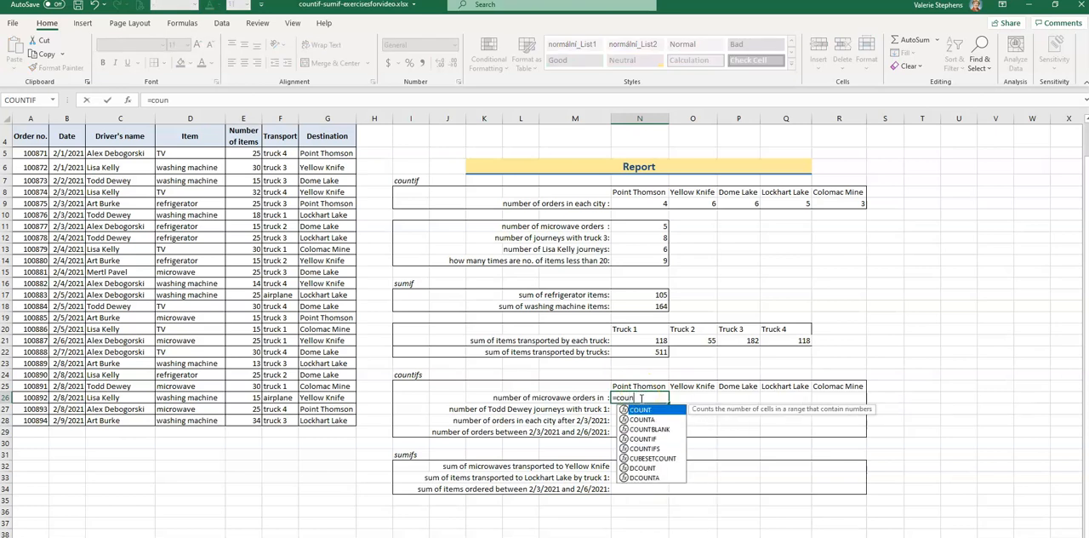
{"action": "type", "text": "tifs"}
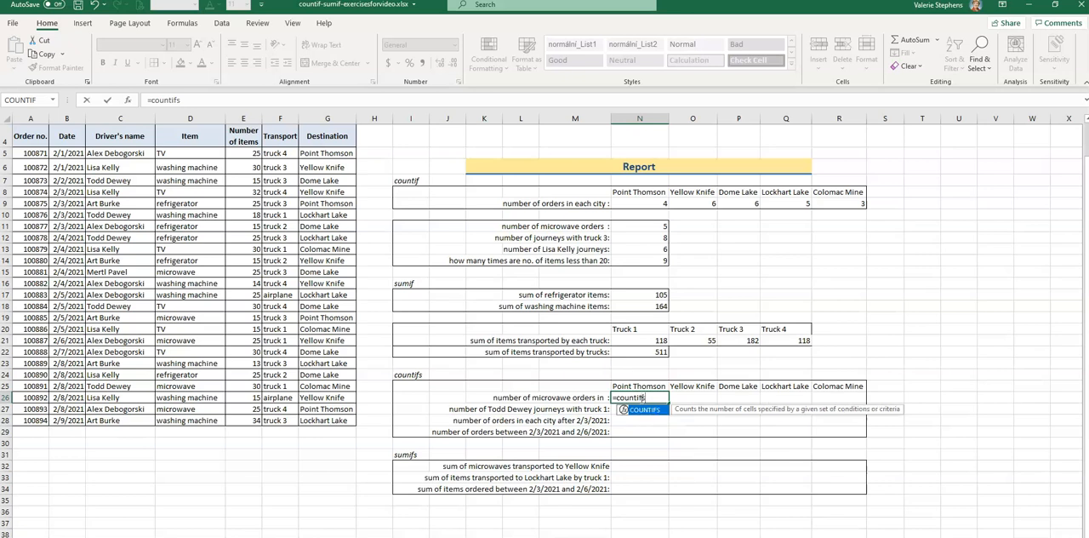
{"action": "type", "text": "("}
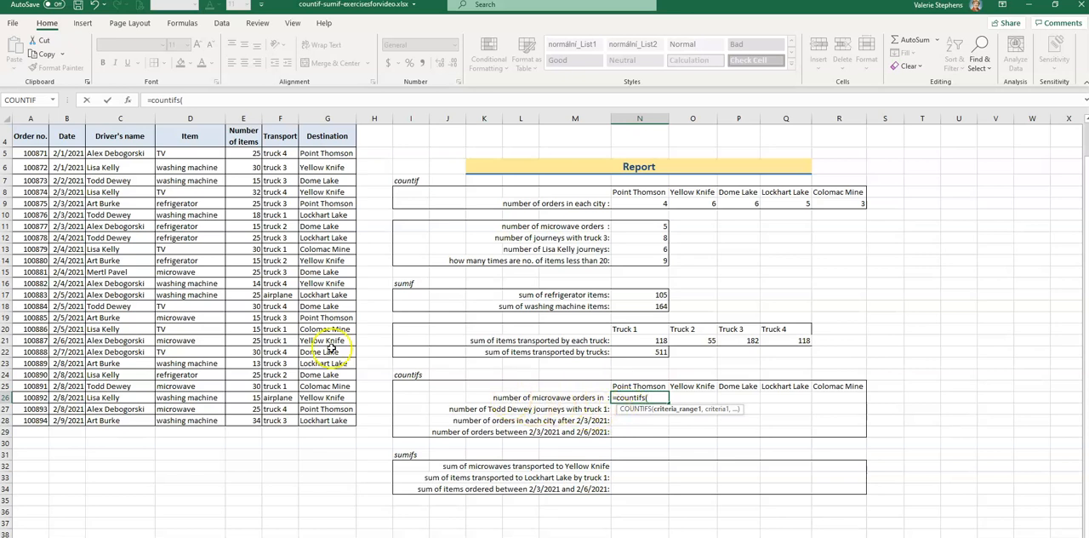
{"action": "left_click_drag", "start_coordinate": [182, 153], "coordinate": [192, 420]}
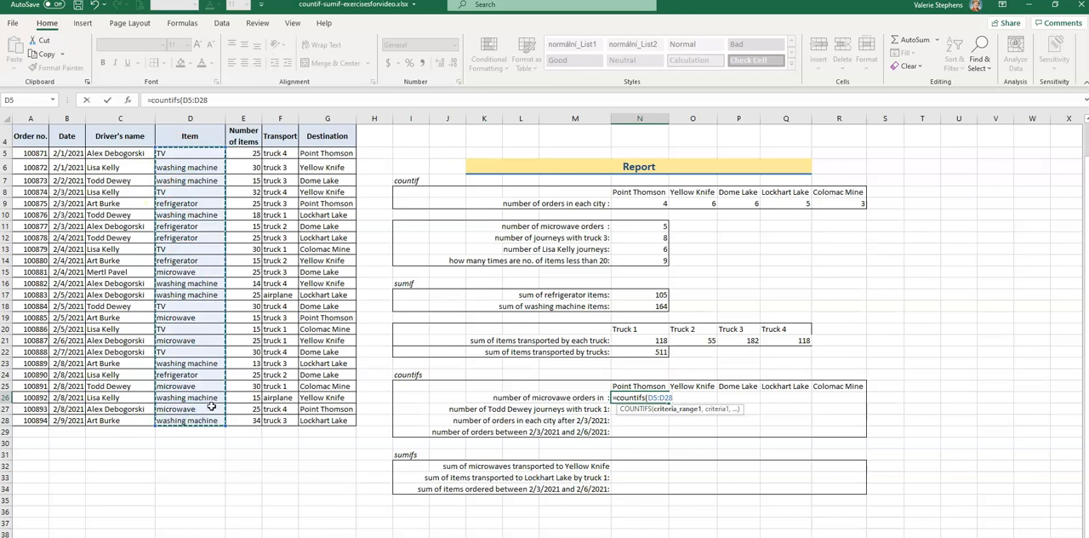
{"action": "type", "text": ",\"microw"}
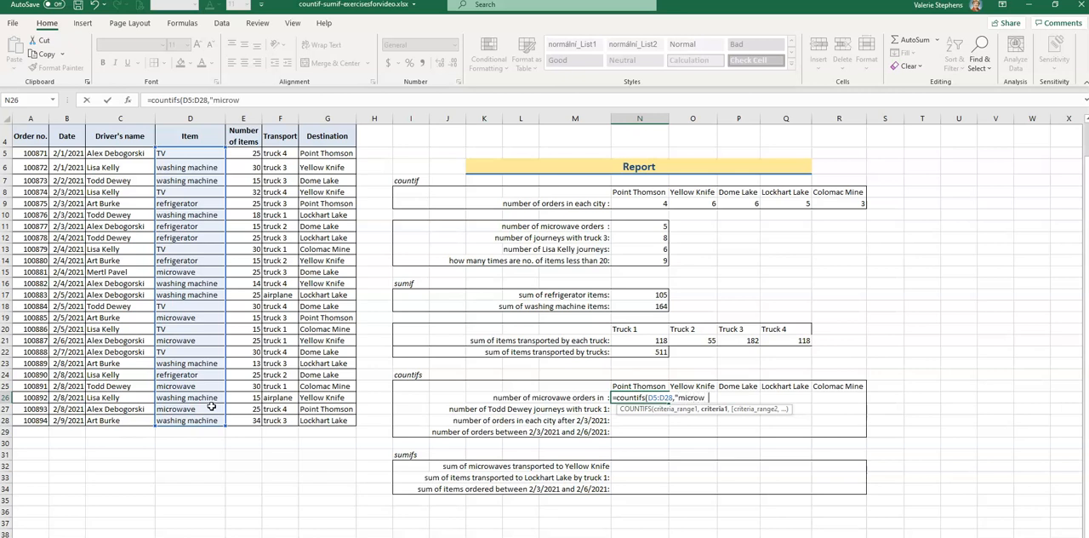
{"action": "type", "text": "ave\","}
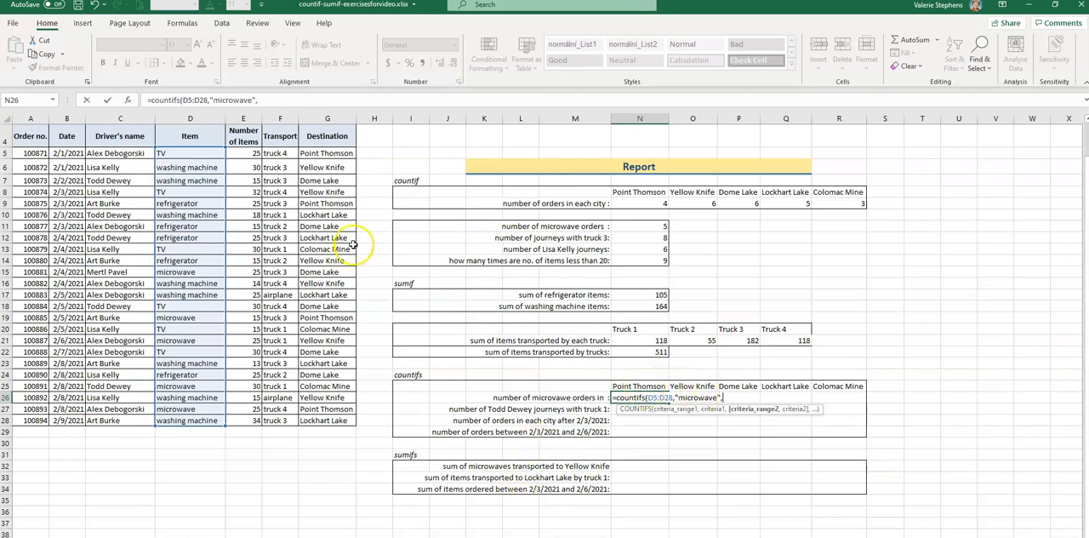
{"action": "left_click", "coordinate": [327, 153]}
{"action": "left_click_drag", "start_coordinate": [327, 153], "coordinate": [323, 420]}
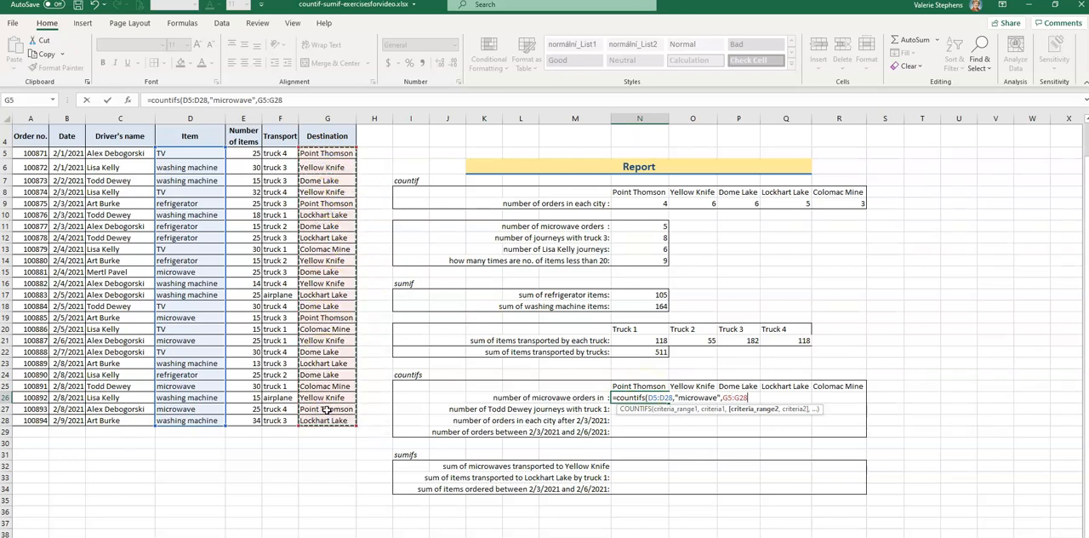
{"action": "type", "text": ",\"Point Thomson"}
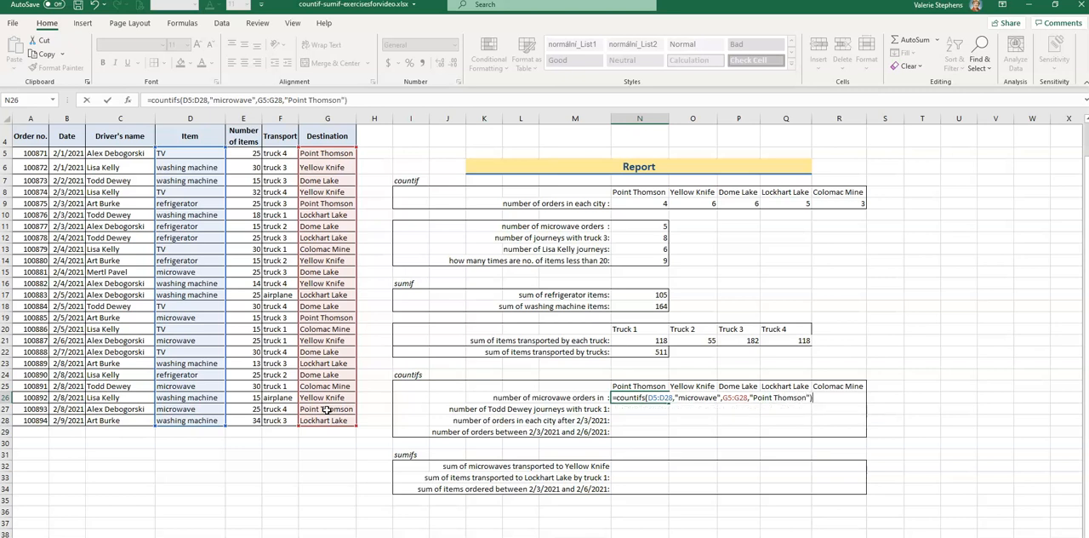
{"action": "key", "text": "Return"}
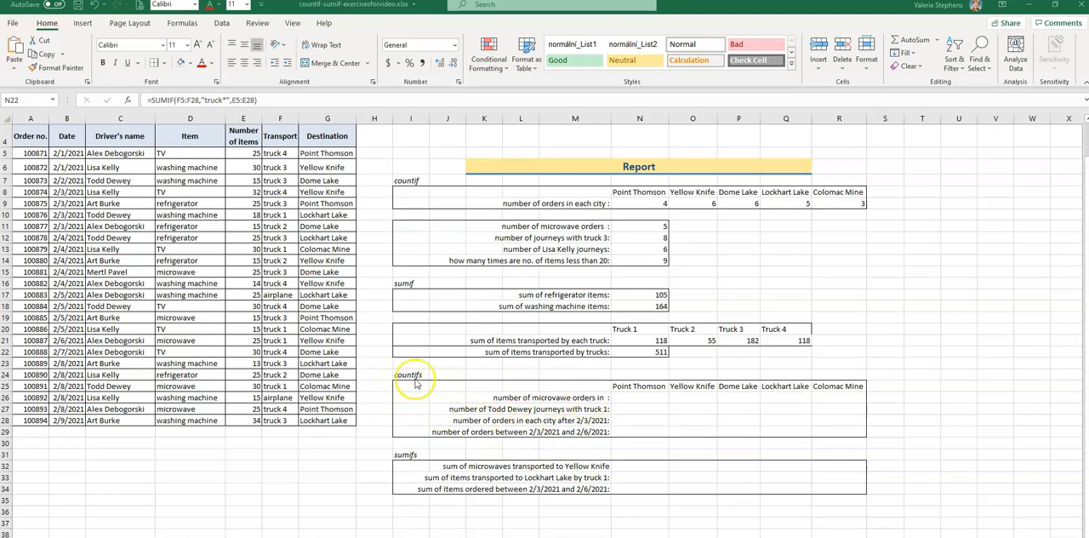
Count the Point Thomson microwave orders in N26 with =COUNTIFS(D5:D28,"microwave",G5:G28,"Point Thomson").
{"action": "left_click", "coordinate": [553, 400]}
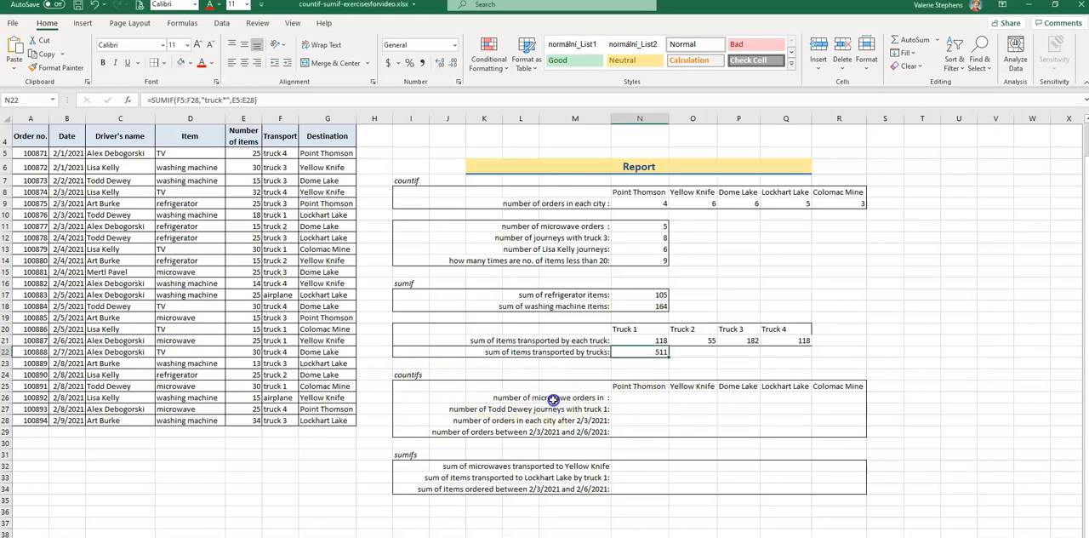
{"action": "left_click", "coordinate": [642, 386]}
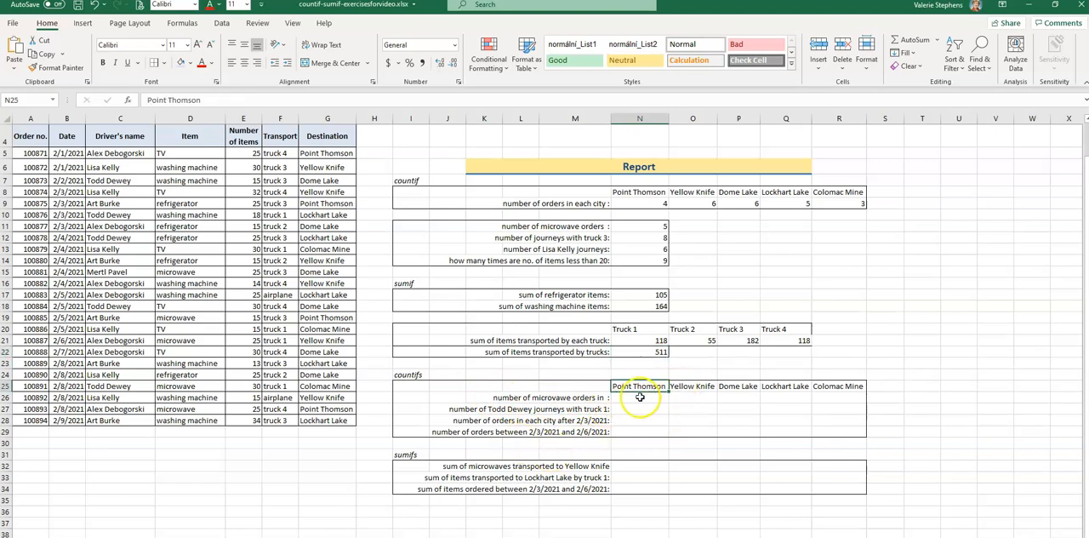
{"action": "left_click", "coordinate": [639, 397]}
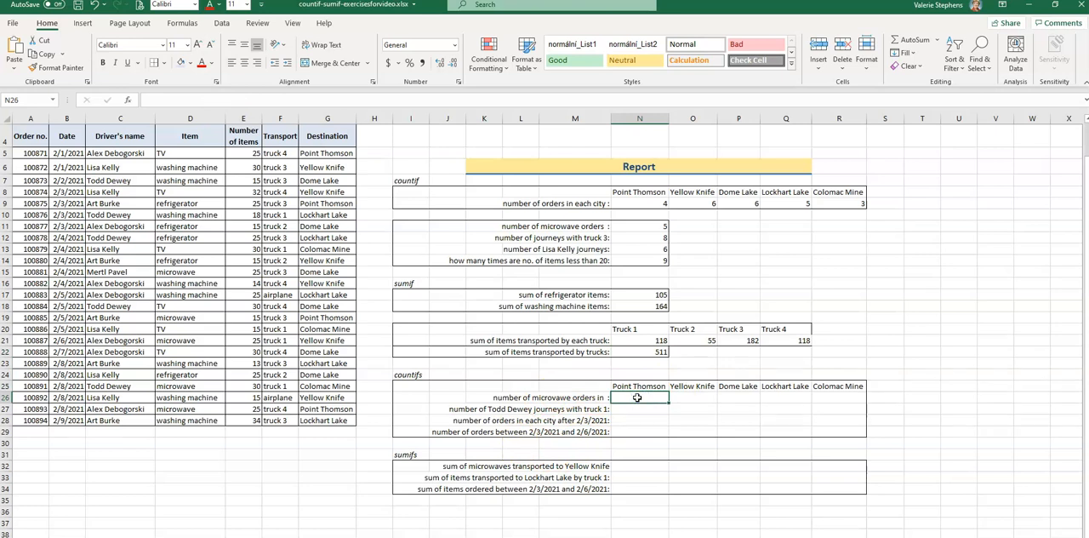
{"action": "type", "text": "=count"}
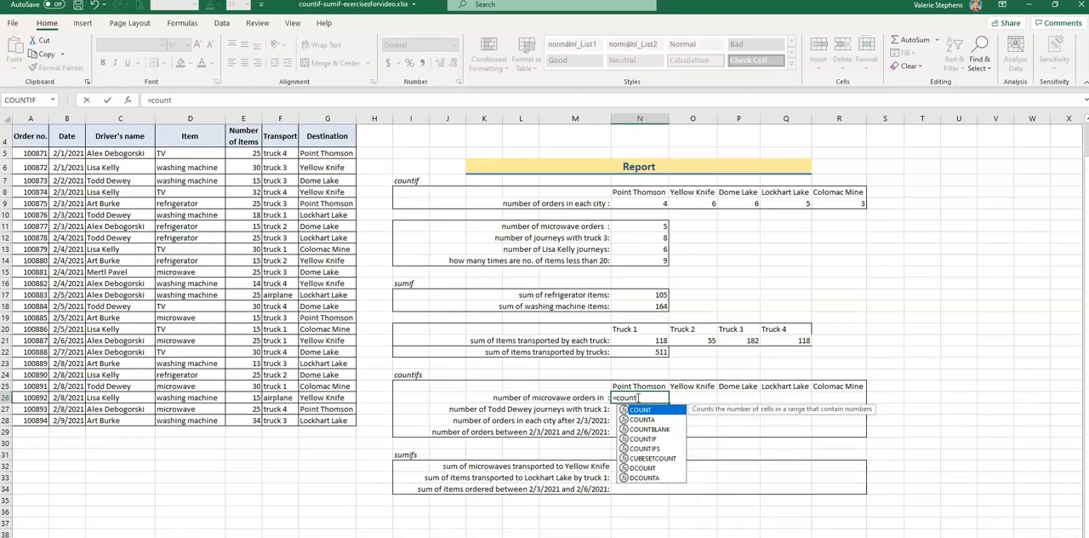
{"action": "type", "text": "ifs"}
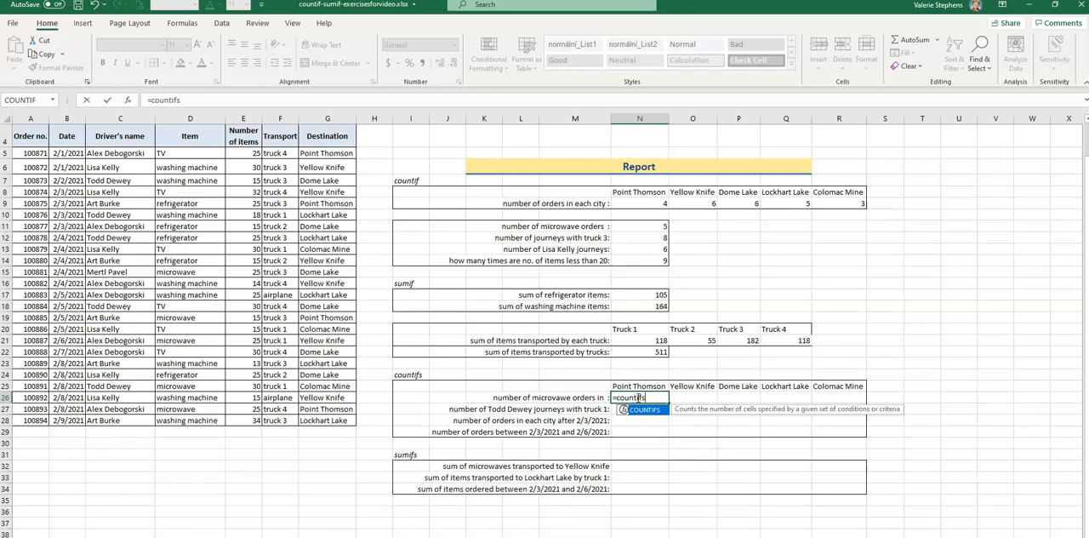
{"action": "type", "text": "("}
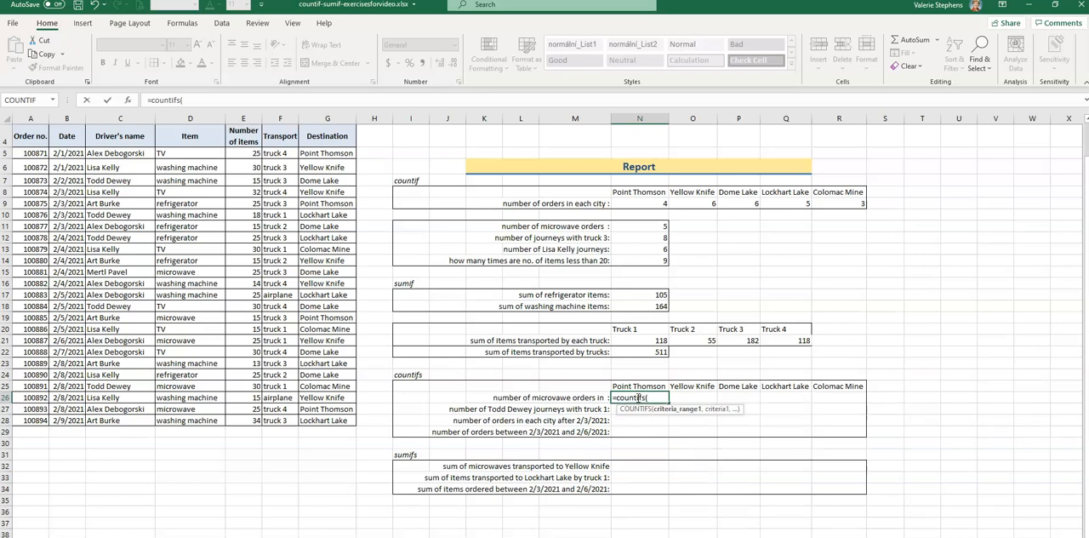
{"action": "left_click_drag", "start_coordinate": [199, 153], "coordinate": [197, 420]}
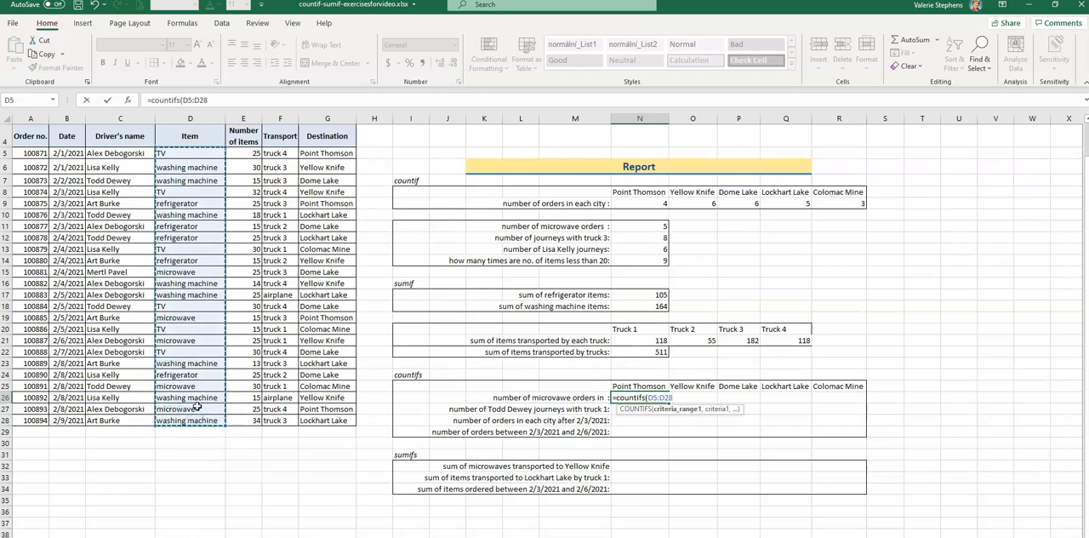
{"action": "type", "text": ",\"mi"}
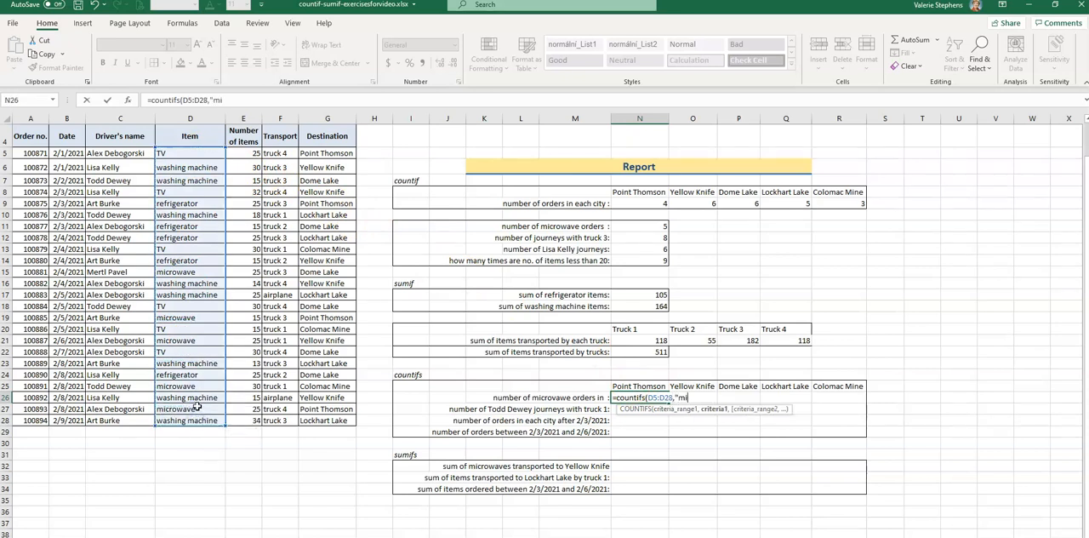
{"action": "type", "text": "crowave\","}
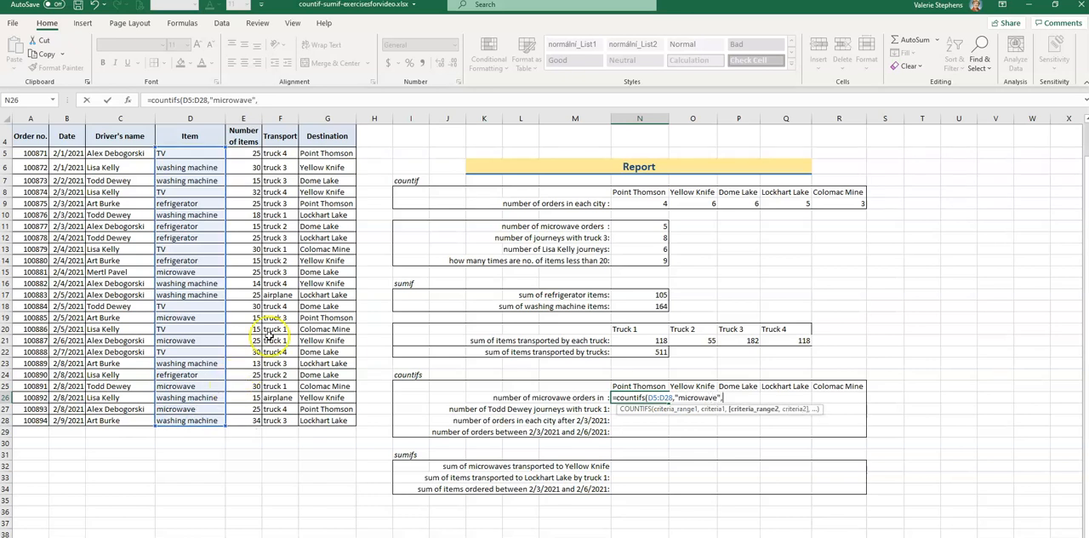
{"action": "left_click", "coordinate": [325, 154]}
{"action": "left_click_drag", "start_coordinate": [325, 154], "coordinate": [331, 420]}
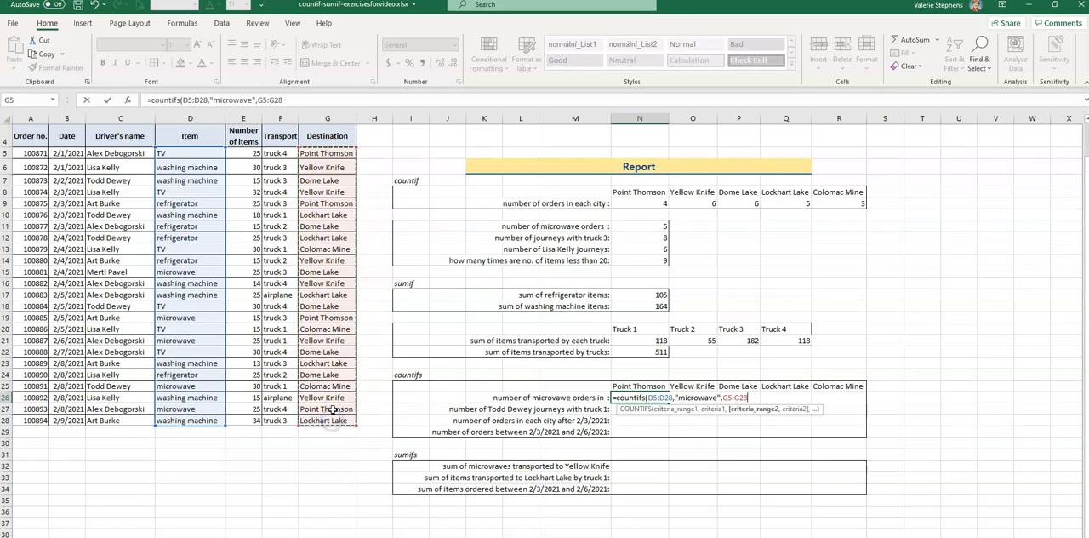
{"action": "type", "text": ","}
{"action": "type", "text": "\"Point THom"}
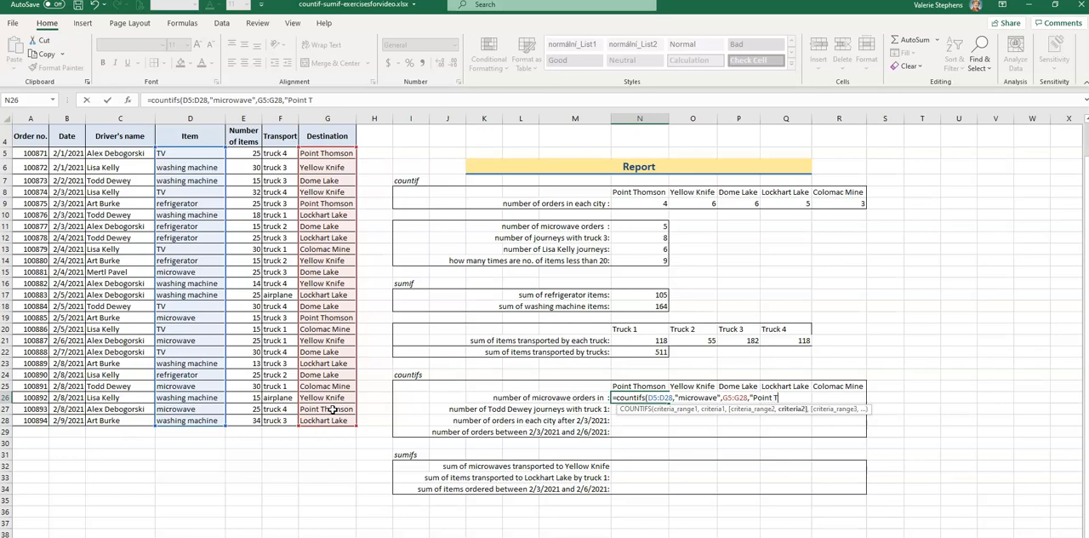
{"action": "type", "text": "son"}
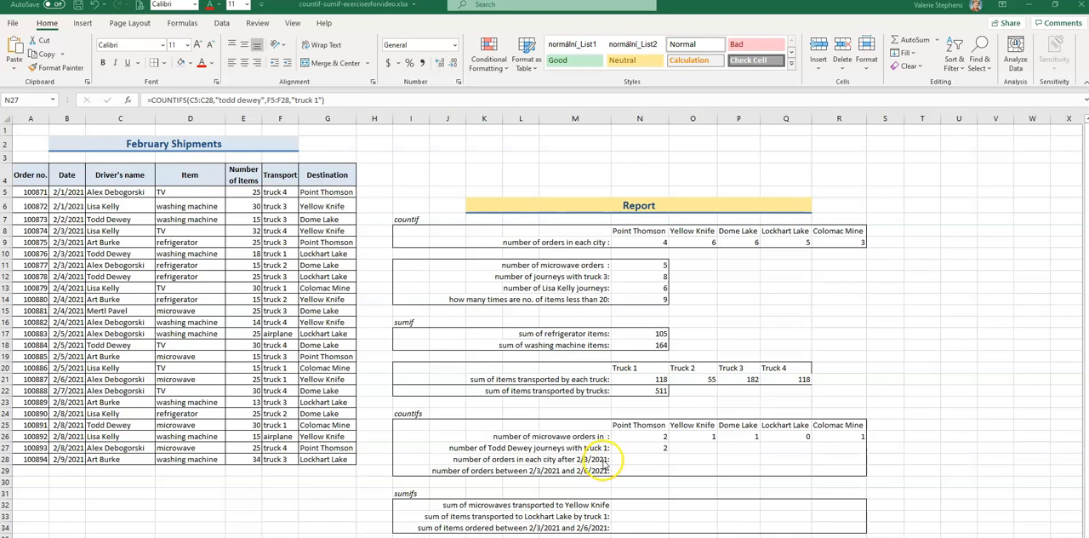
Try to count the Point Thomson orders after 2/3/2021 in N28 with =COUNTIFS(B5:B28,">2/3/2021",G5:G28,"Point Thomson").
{"action": "left_click", "coordinate": [647, 460]}
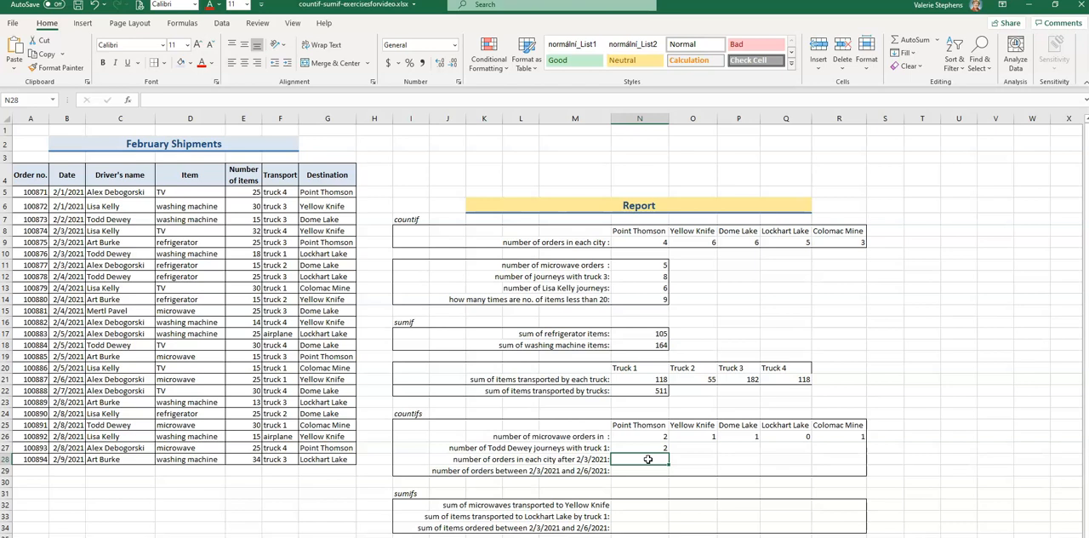
{"action": "type", "text": "=co"}
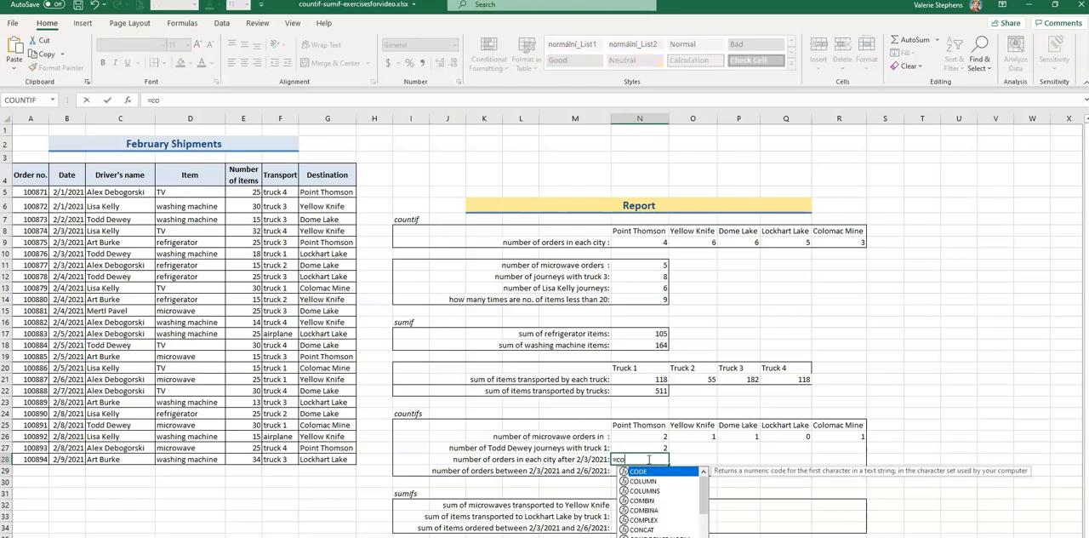
{"action": "type", "text": "untifs("}
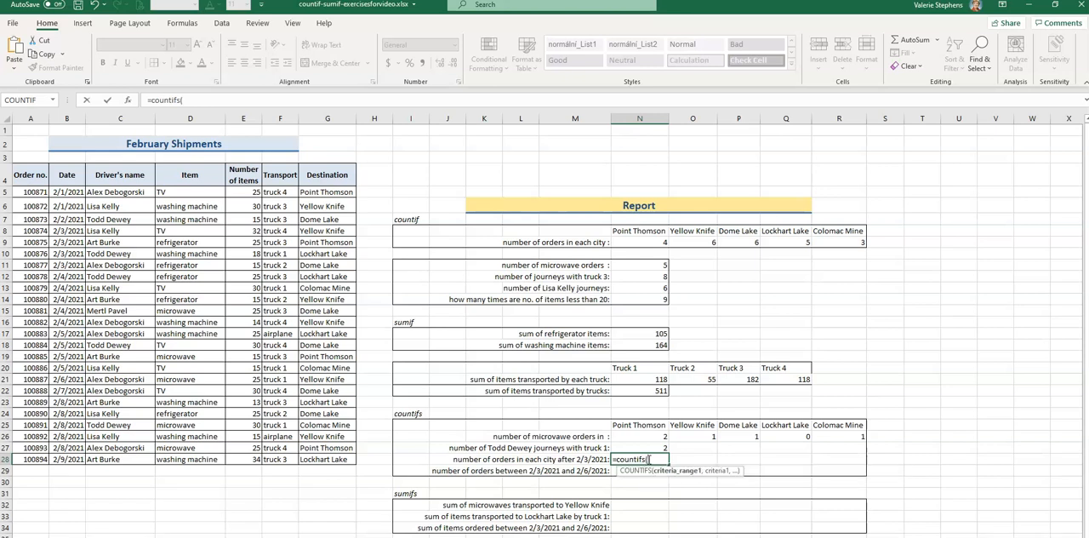
{"action": "left_click_drag", "start_coordinate": [66, 192], "coordinate": [60, 459]}
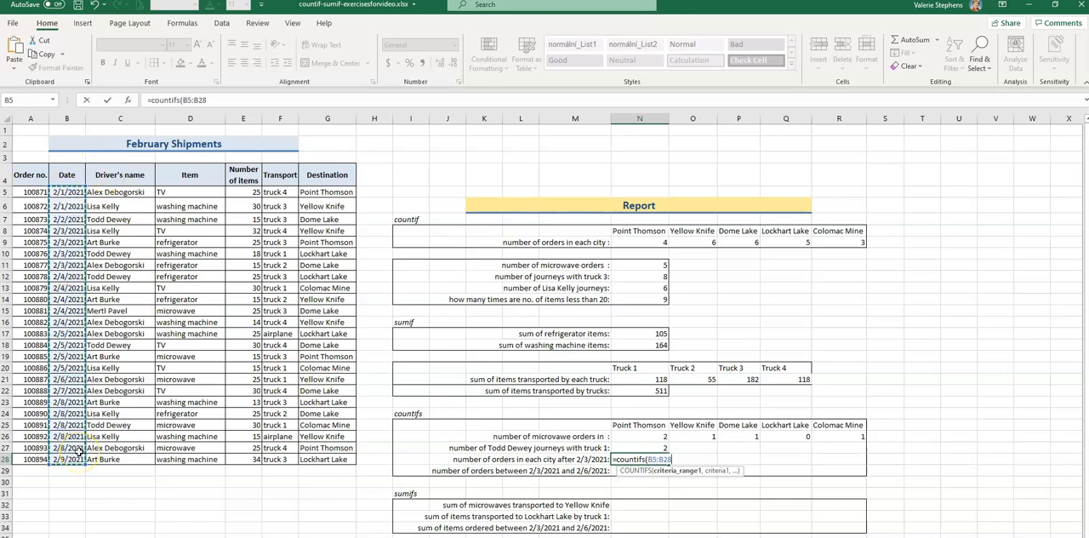
{"action": "type", "text": ",\"<"}
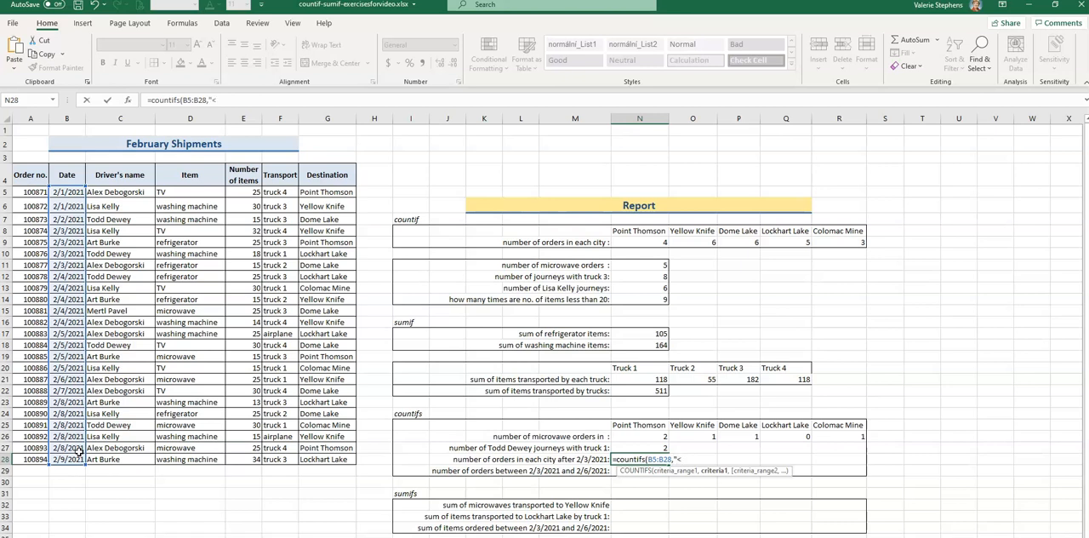
{"action": "type", "text": ">2/3/2021"}
{"action": "type", "text": "\","}
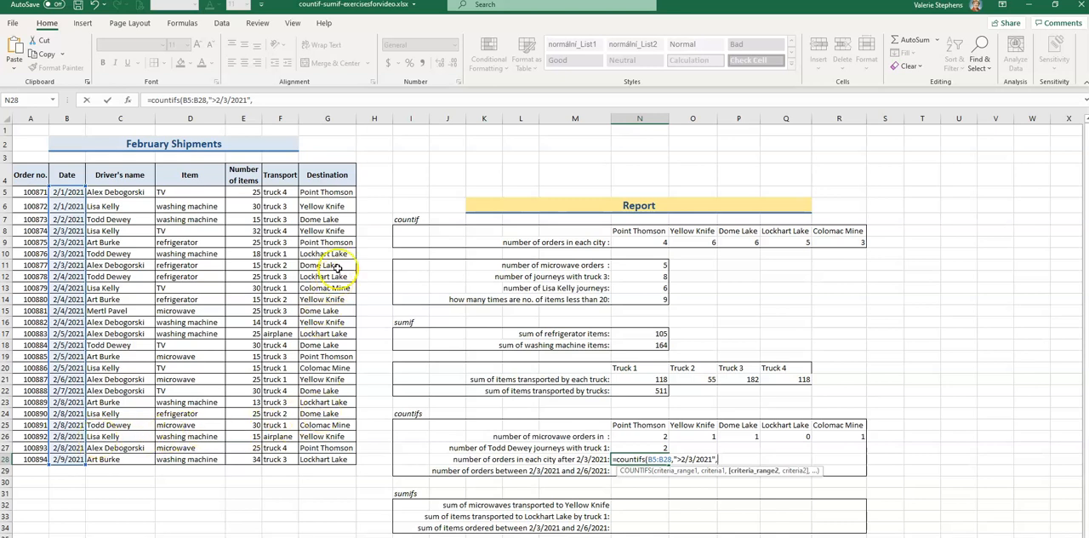
{"action": "left_click_drag", "start_coordinate": [338, 192], "coordinate": [312, 460]}
{"action": "type", "text": ",\""}
{"action": "type", "text": "Point Tho"}
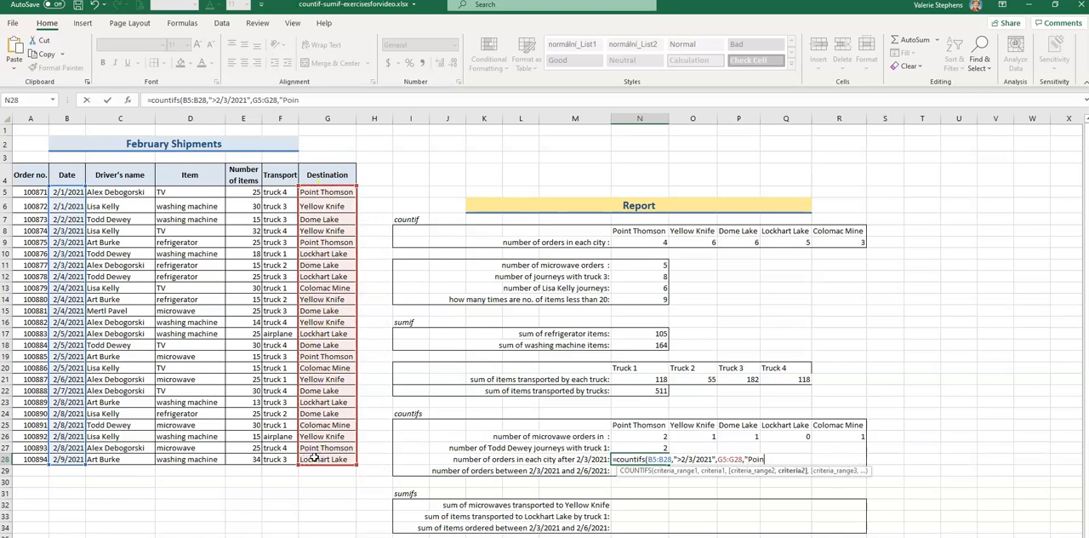
{"action": "type", "text": "mson\")"}
{"action": "key", "text": "Return"}
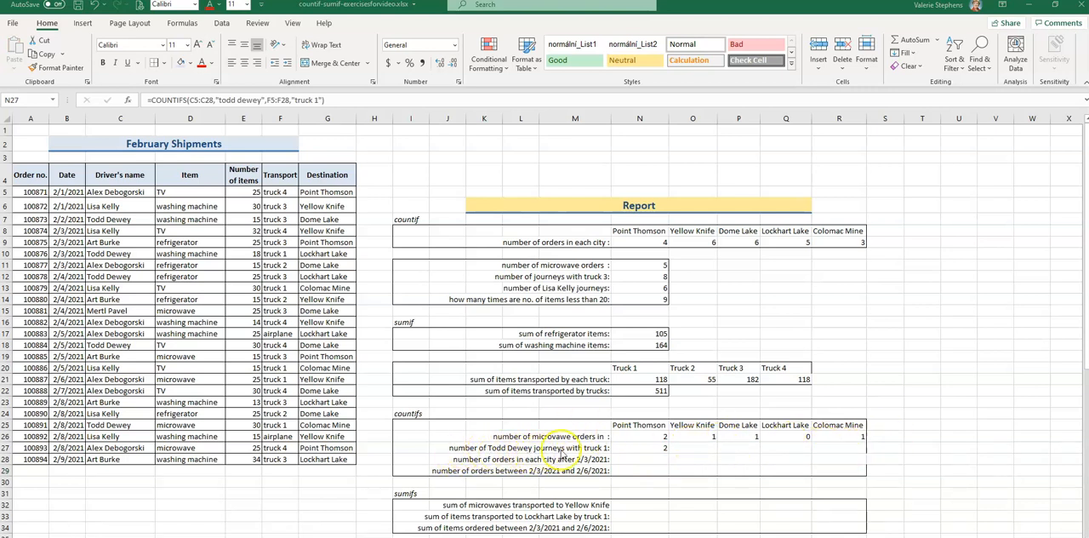
Count the Point Thomson orders dated after 2/3/2021 in N28 with =COUNTIFS(B5:B28,">2/3/2021",G5:G28,"Point Thomson").
{"action": "left_click", "coordinate": [652, 449]}
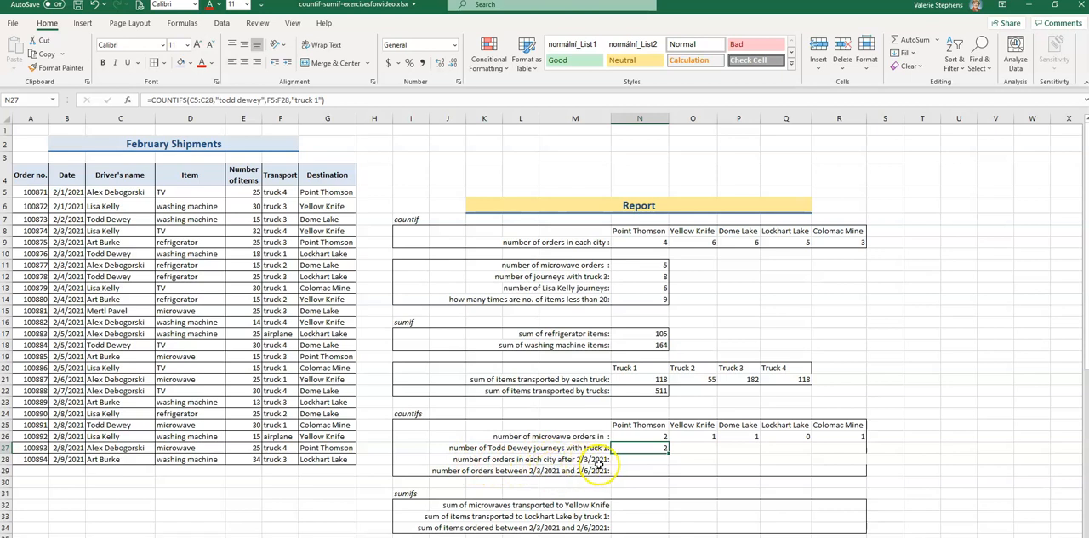
{"action": "left_click", "coordinate": [632, 461]}
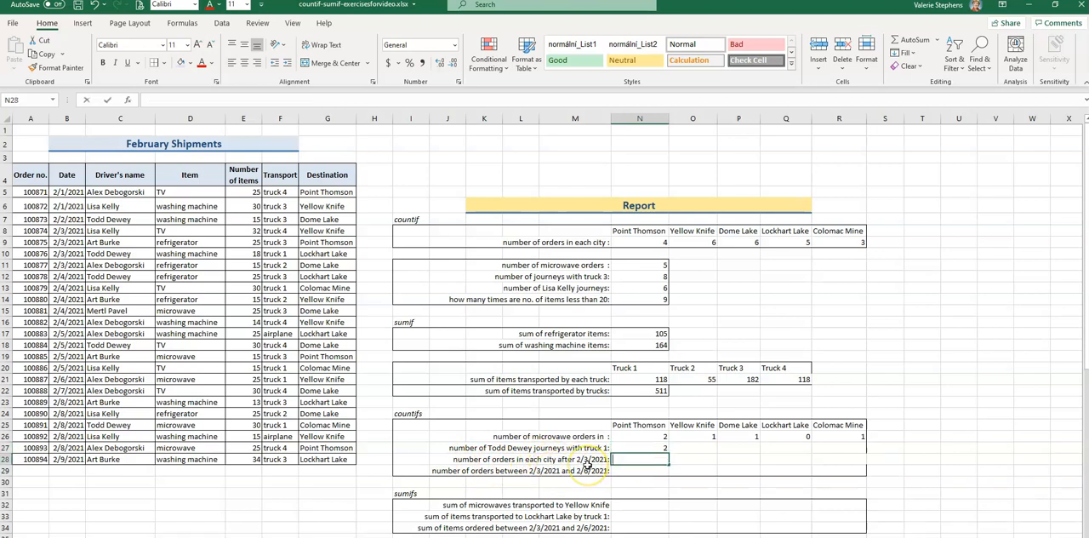
{"action": "type", "text": "=countifs"}
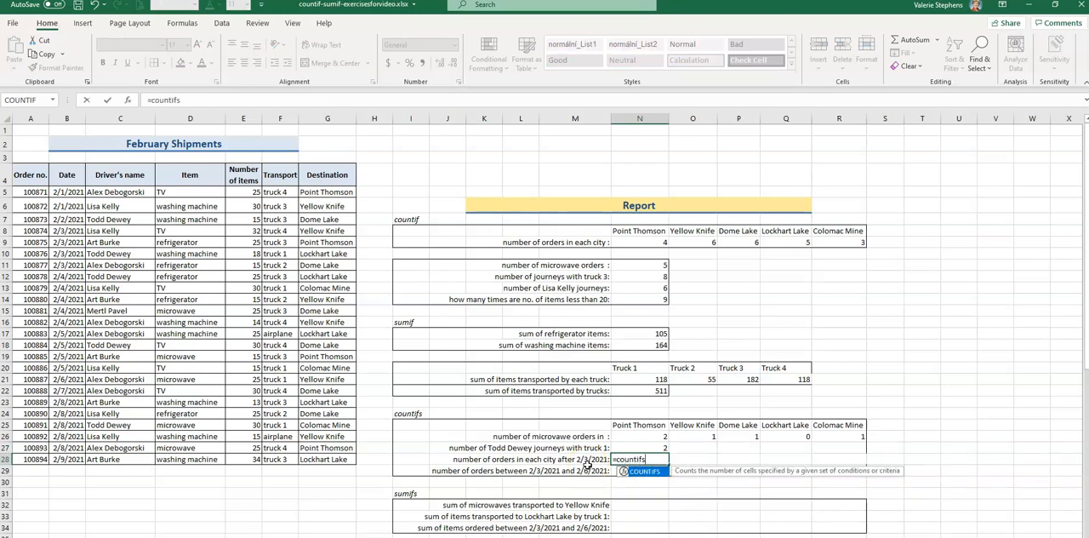
{"action": "type", "text": "("}
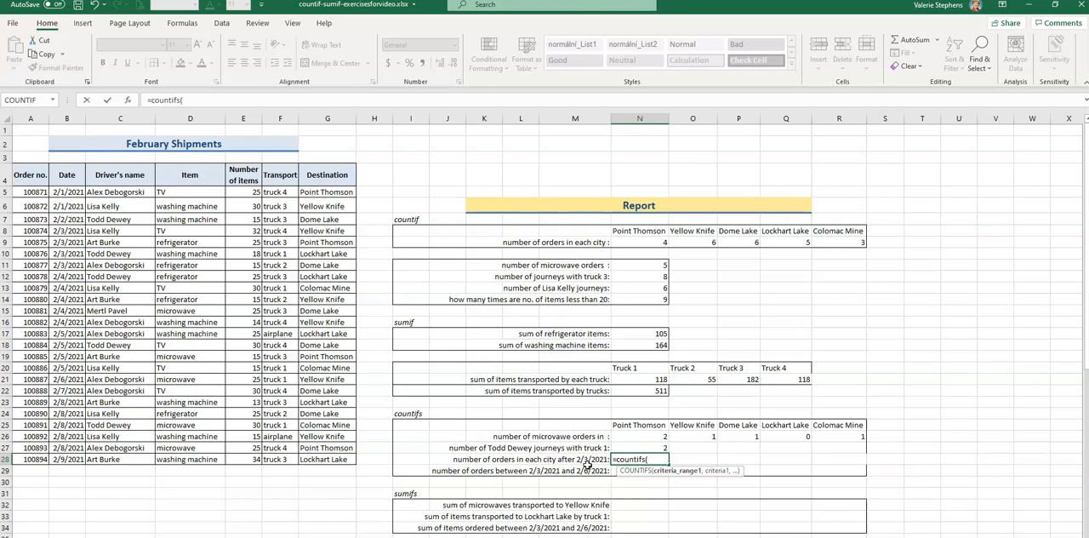
{"action": "left_click_drag", "start_coordinate": [76, 196], "coordinate": [58, 441]}
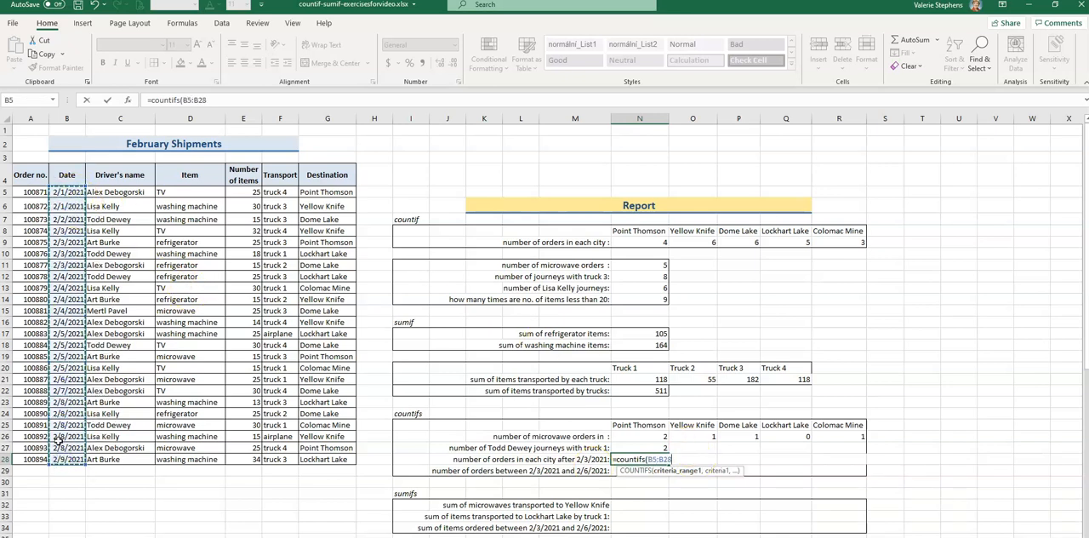
{"action": "type", "text": ",\""}
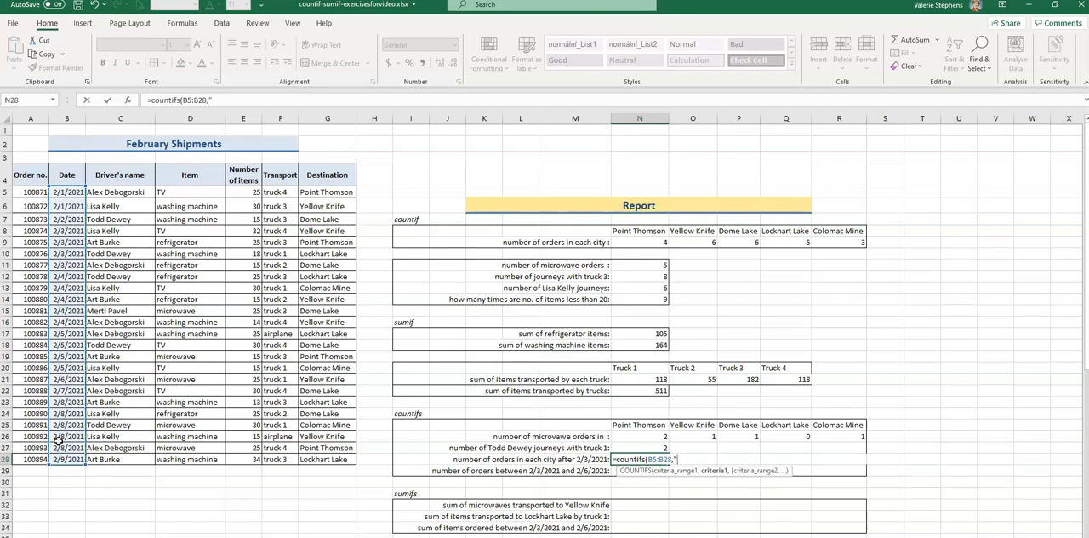
{"action": "type", "text": ">2/3/2021\","}
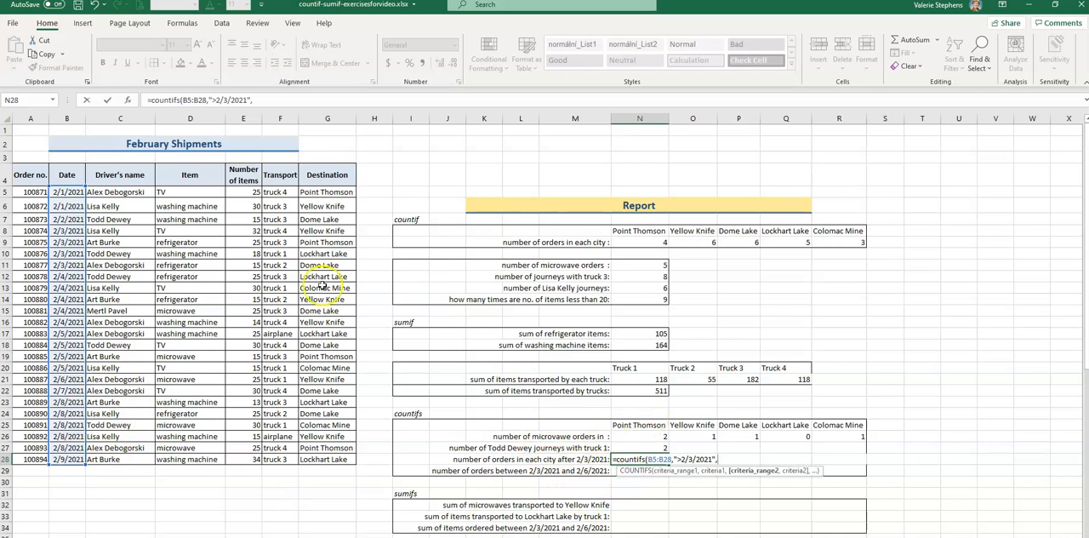
{"action": "left_click_drag", "start_coordinate": [323, 191], "coordinate": [328, 460]}
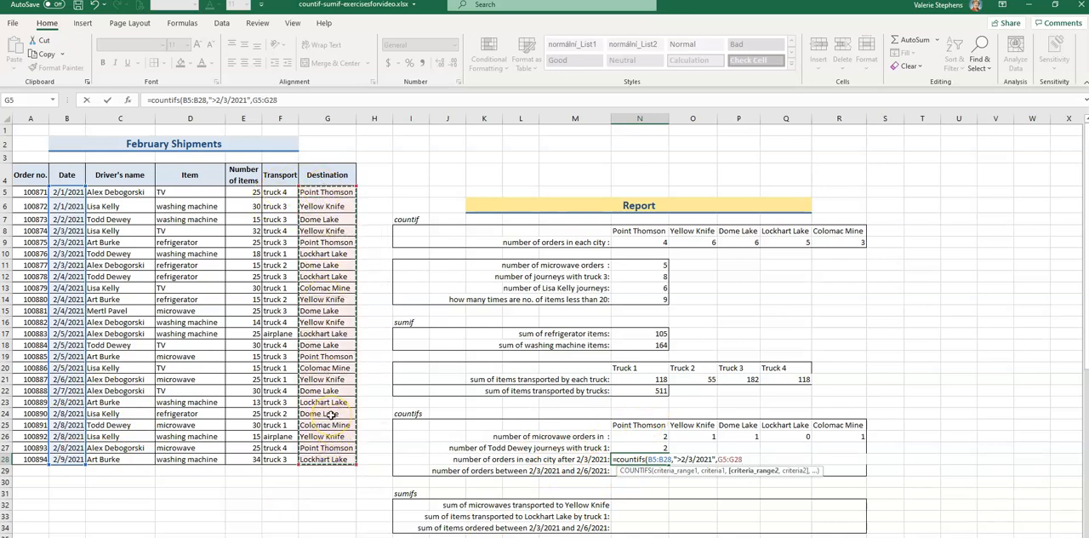
{"action": "type", "text": ",\"Por"}
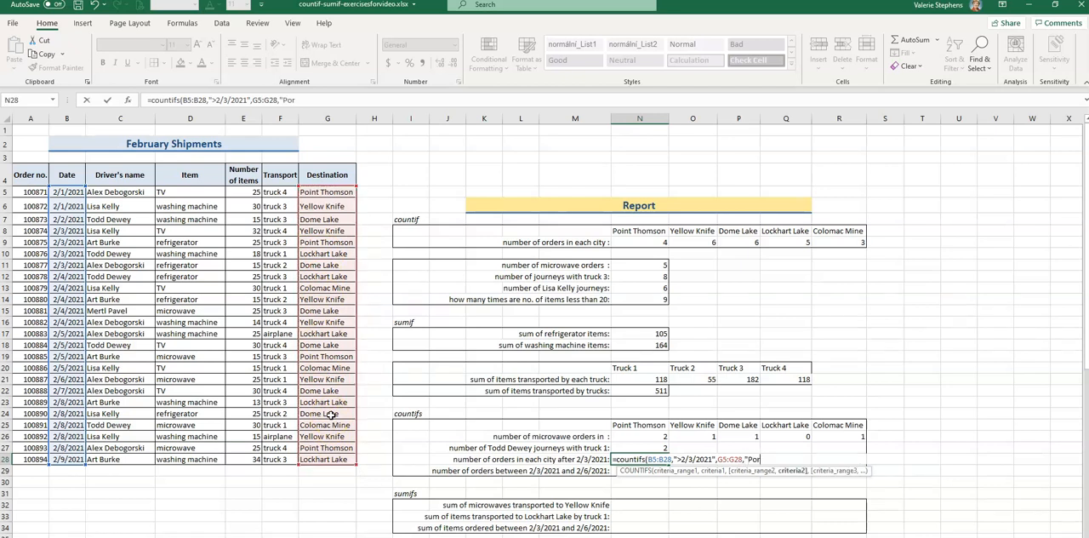
{"action": "type", "text": "nt Thomson\""}
{"action": "key", "text": "Return"}
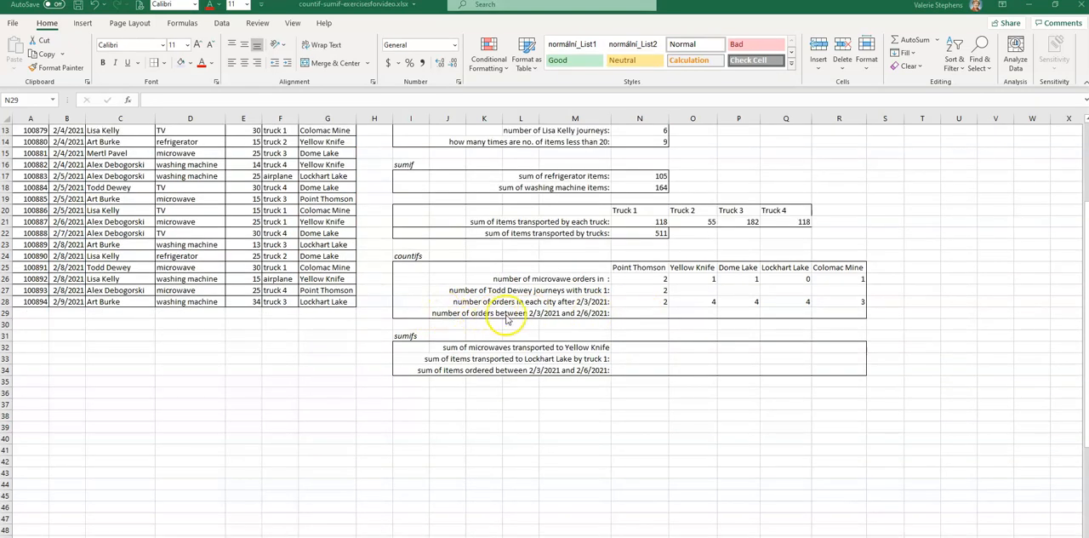
Count the orders from 2/3/2021 through 2/6/2021 in N29 with =COUNTIFS(B5:B28,">=2/3/2021",B5:B28,"<=2/6/2021").
{"action": "left_click", "coordinate": [635, 313]}
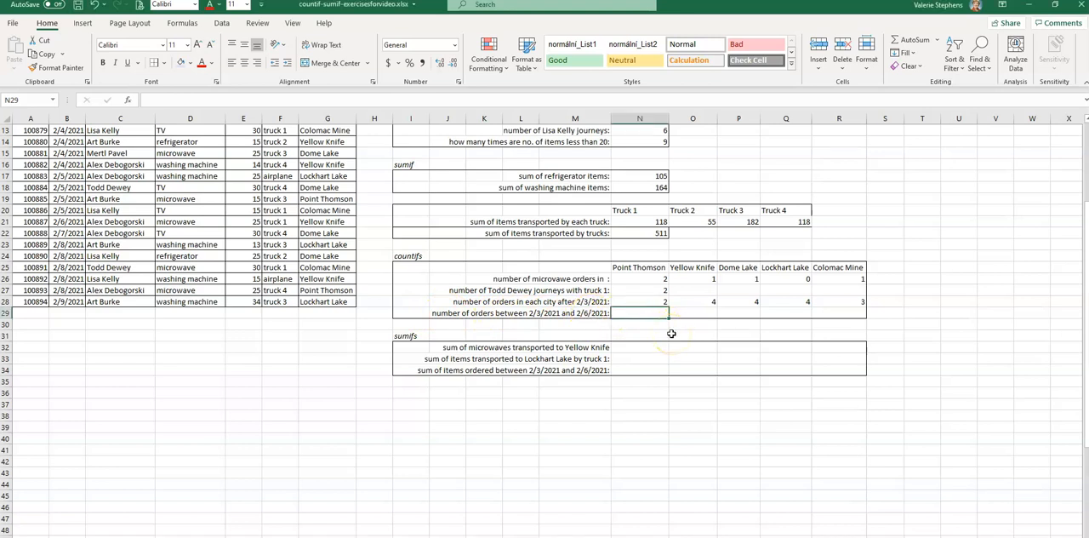
{"action": "type", "text": "="}
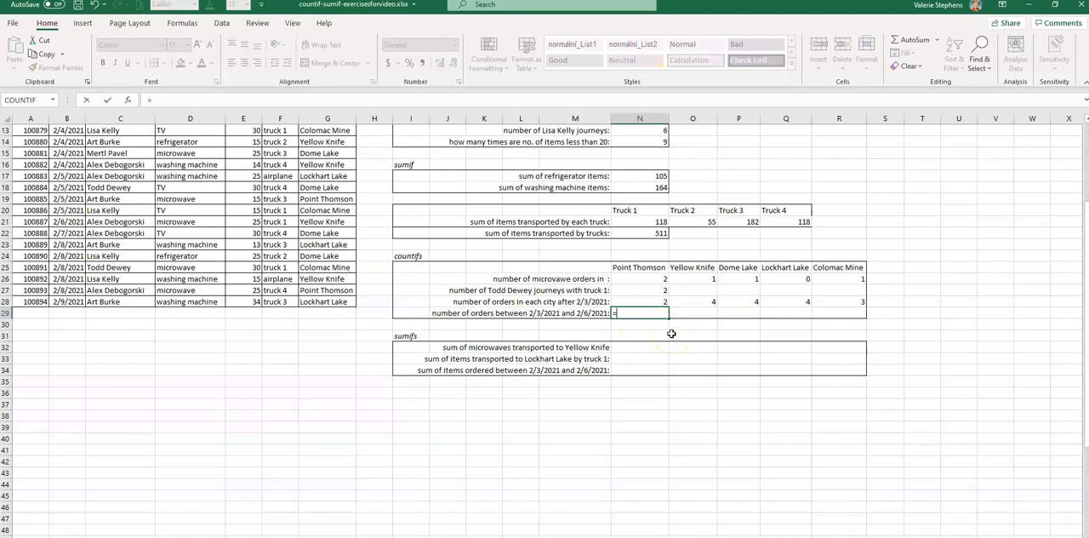
{"action": "type", "text": "countifs"}
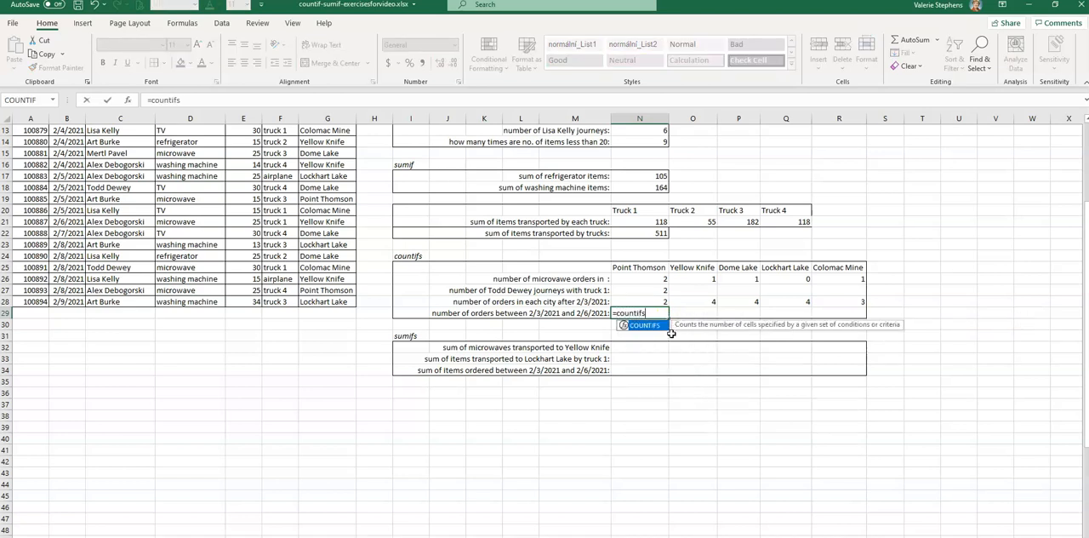
{"action": "type", "text": "("}
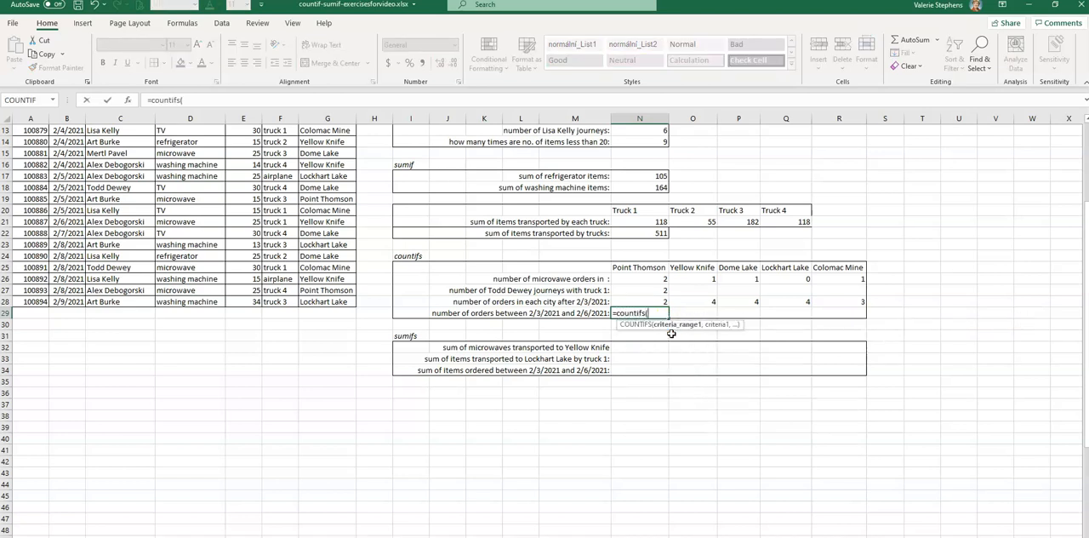
{"action": "scroll", "coordinate": [66, 147], "scroll_direction": "up", "scroll_amount": 4}
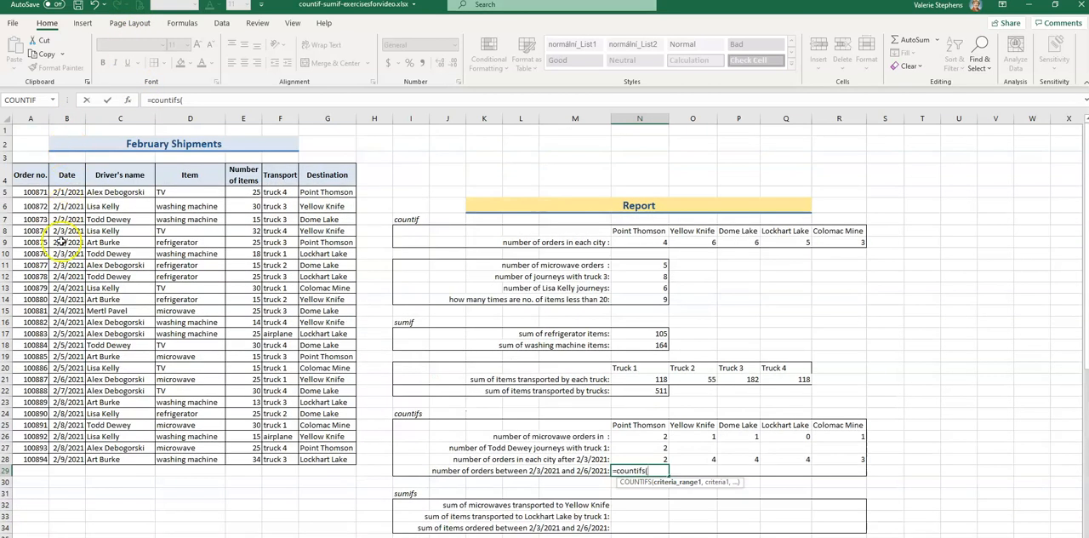
{"action": "left_click_drag", "start_coordinate": [54, 193], "coordinate": [64, 460]}
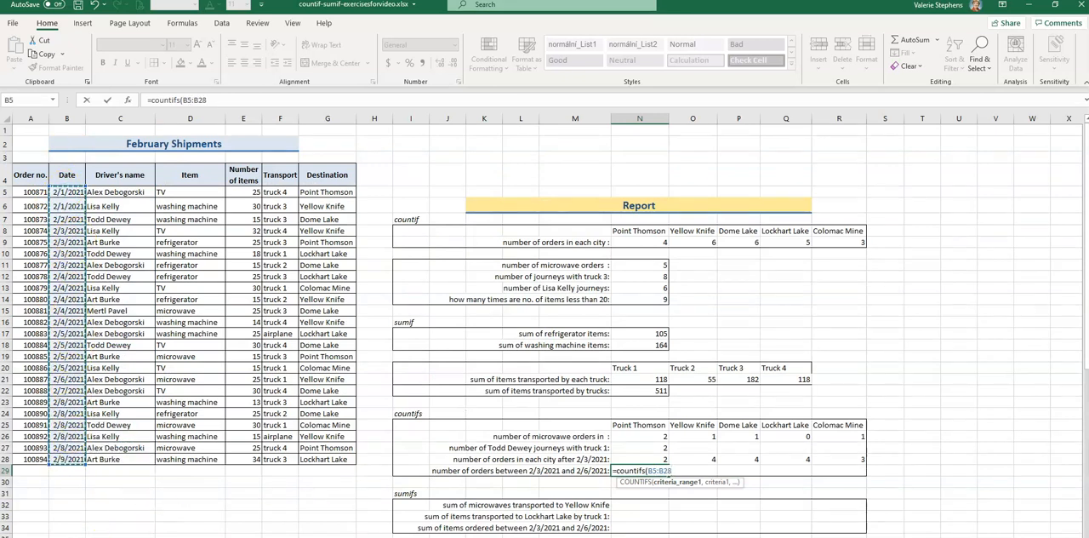
{"action": "type", "text": ",\">=2/3/2021"}
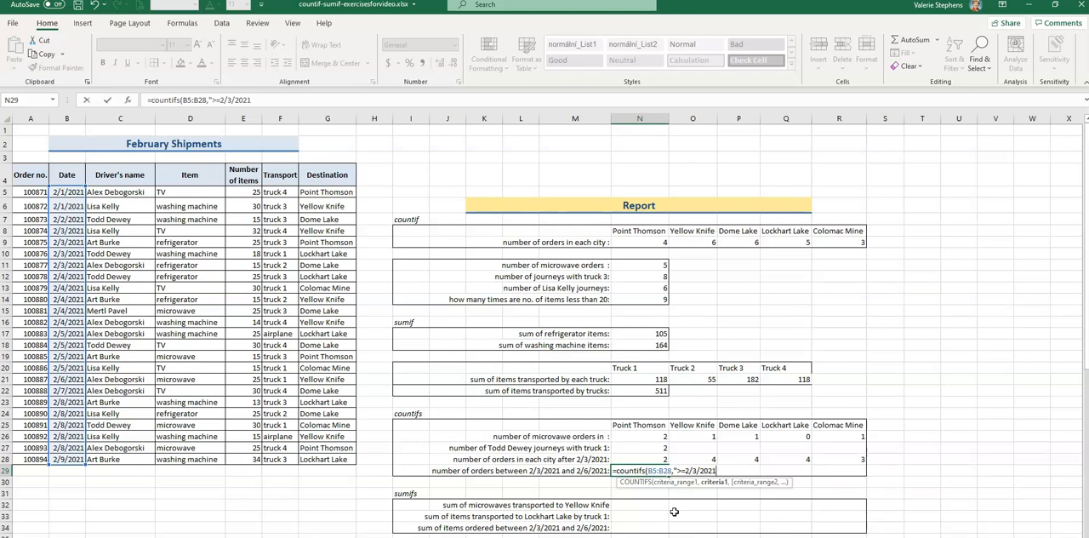
{"action": "type", "text": ","}
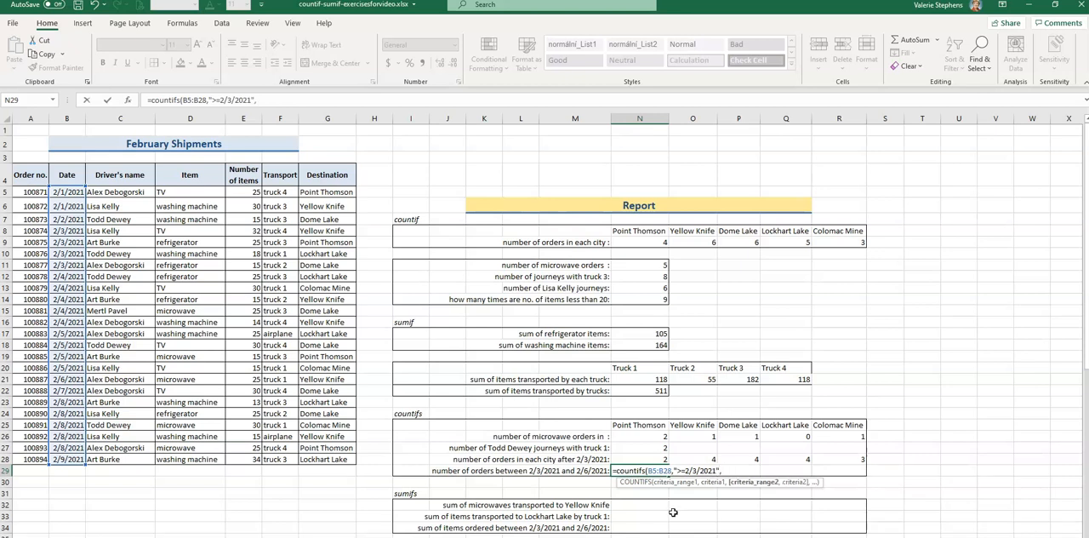
{"action": "left_click", "coordinate": [66, 194]}
{"action": "left_click_drag", "start_coordinate": [66, 194], "coordinate": [67, 460]}
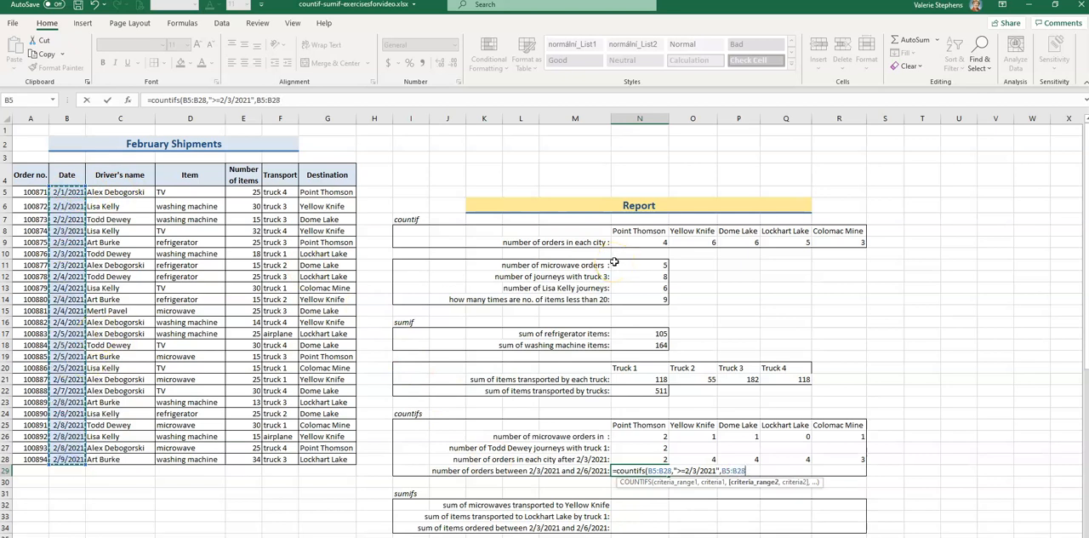
{"action": "type", "text": ",\"<=2/6/2021"}
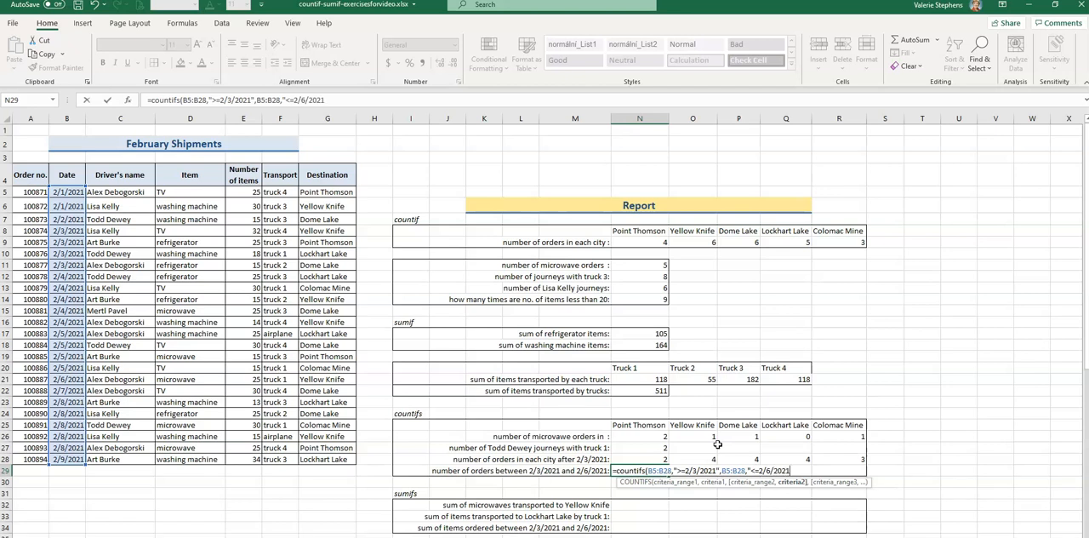
{"action": "type", "text": ")"}
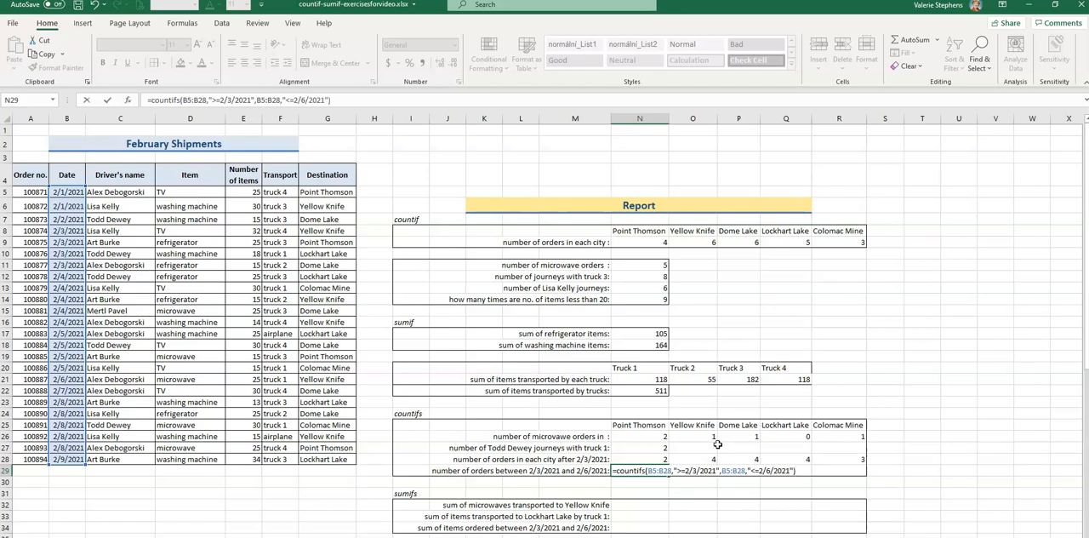
{"action": "key", "text": "Return"}
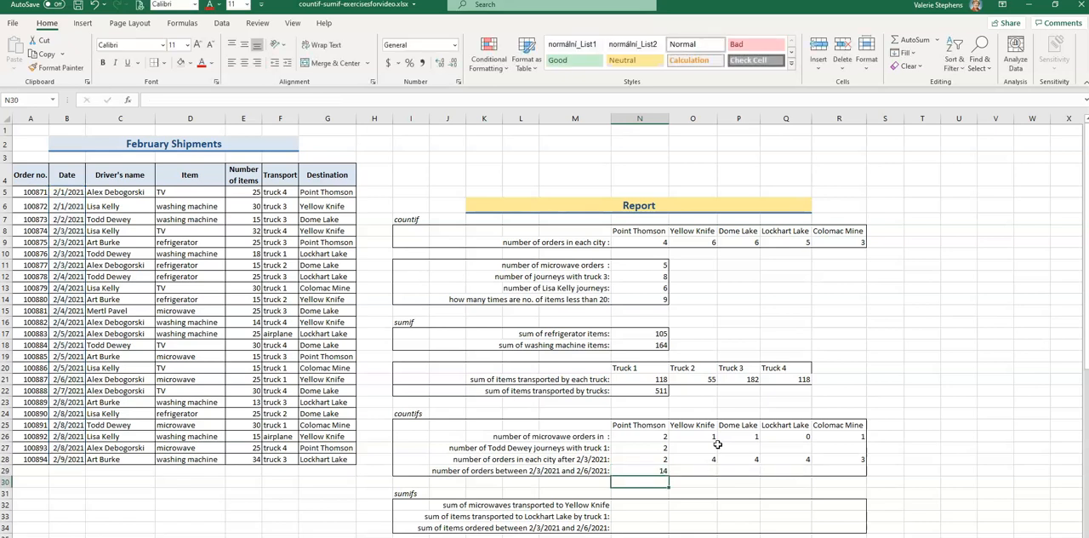
Sum the microwaves transported to Yellow Knife in O32 with =SUMIFS(E5:E28,D5:D28,"microwave",G5:G28,"Yellow Knife").
{"action": "scroll", "coordinate": [717, 444], "scroll_direction": "down", "scroll_amount": 2}
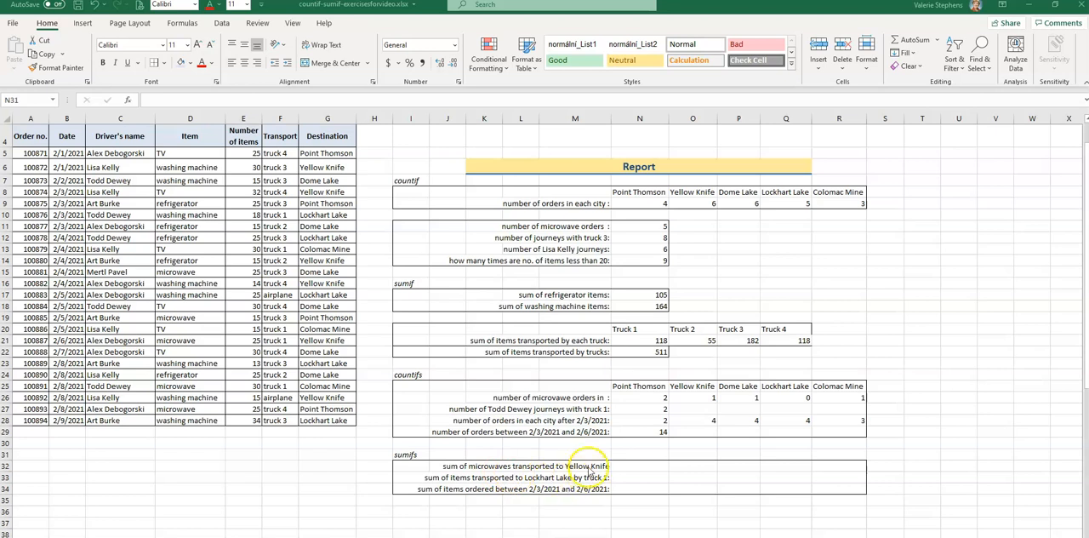
{"action": "left_click", "coordinate": [693, 467]}
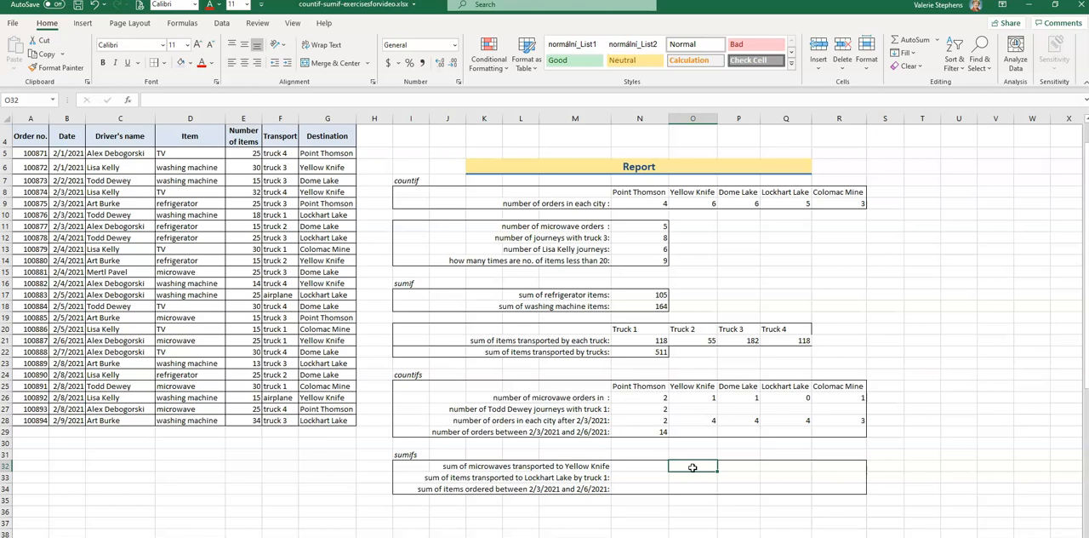
{"action": "type", "text": "="}
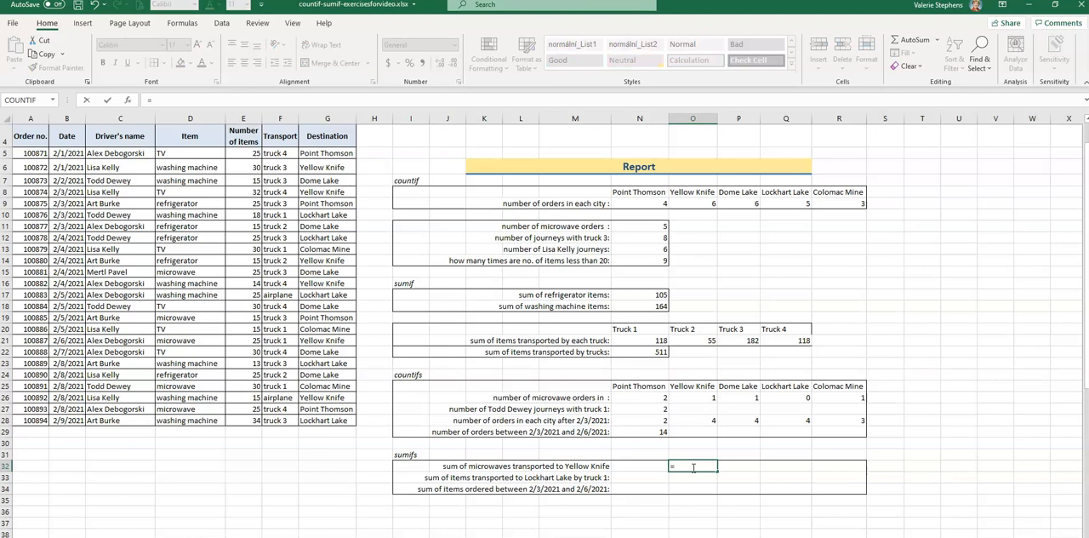
{"action": "type", "text": "sumifs"}
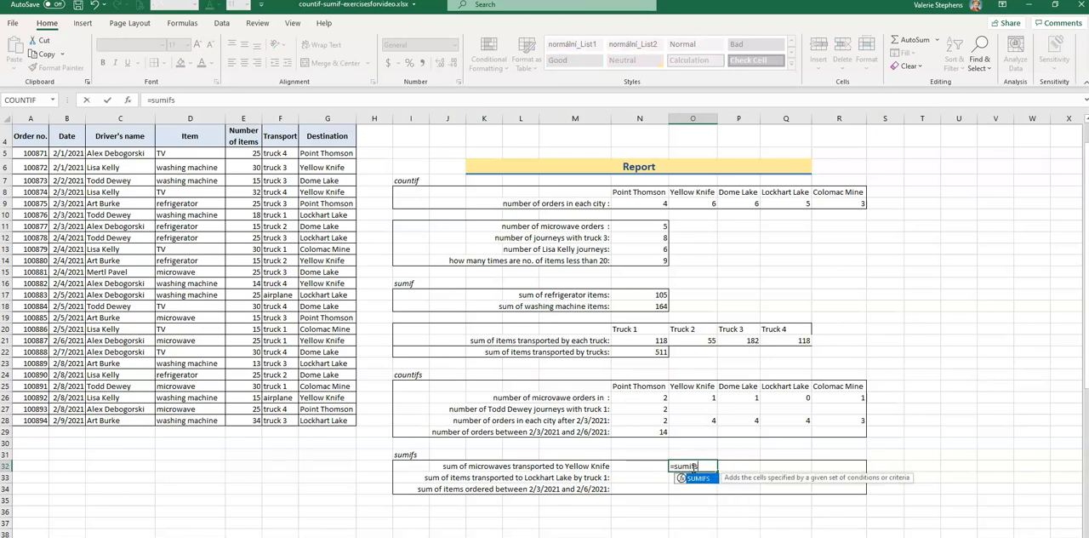
{"action": "type", "text": "("}
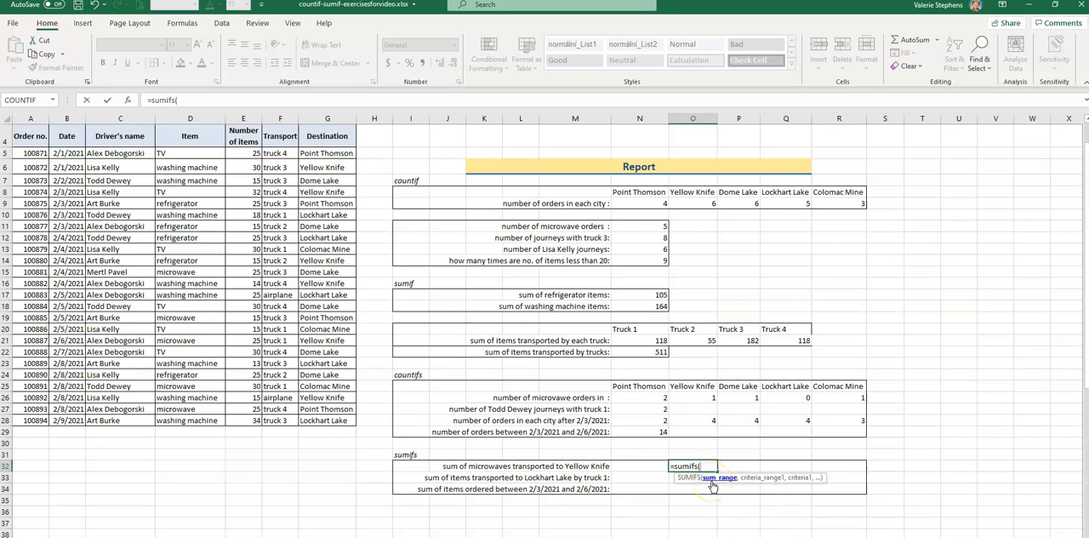
{"action": "left_click_drag", "start_coordinate": [238, 155], "coordinate": [231, 417]}
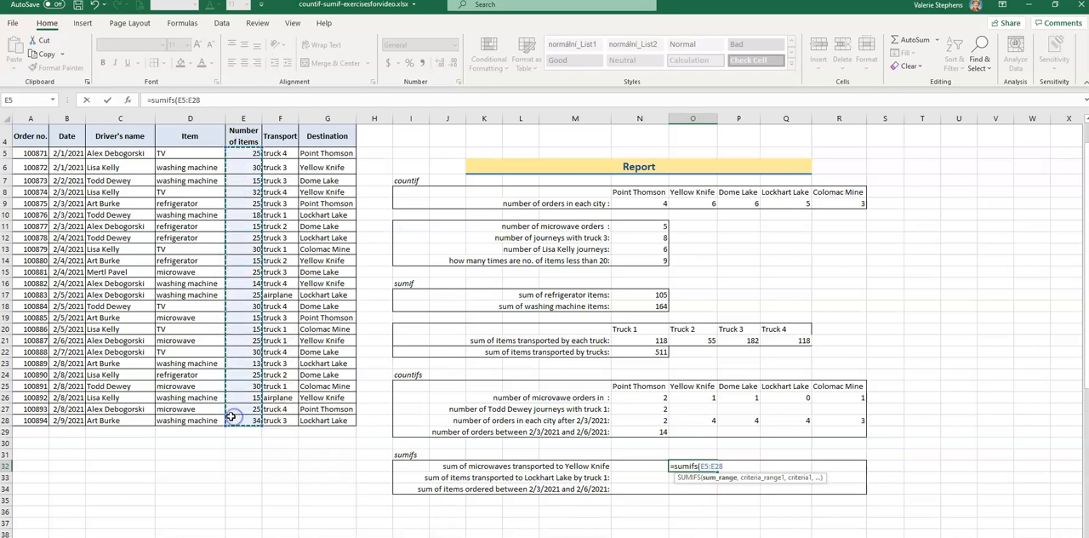
{"action": "type", "text": ","}
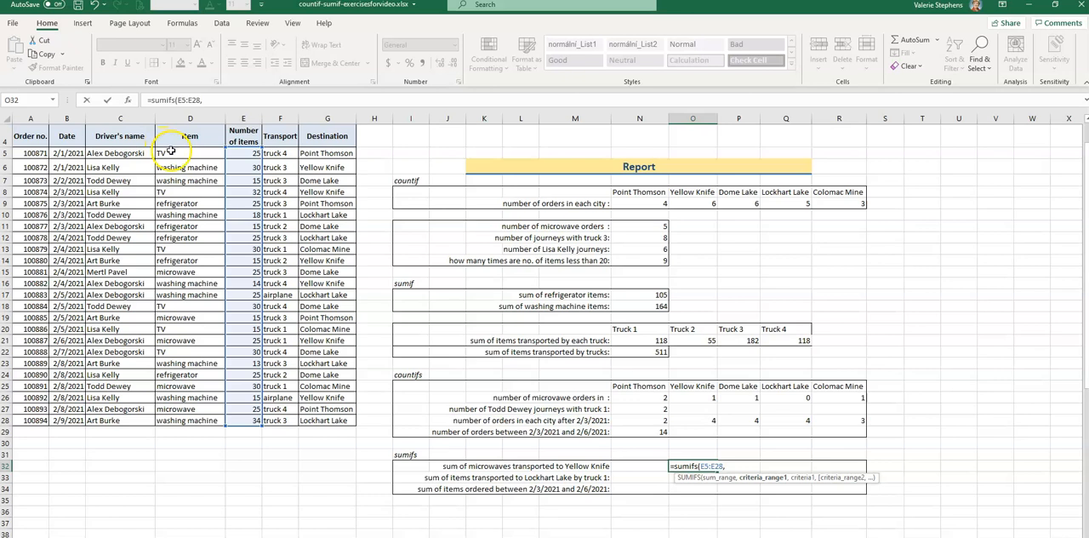
{"action": "left_click_drag", "start_coordinate": [166, 151], "coordinate": [173, 419]}
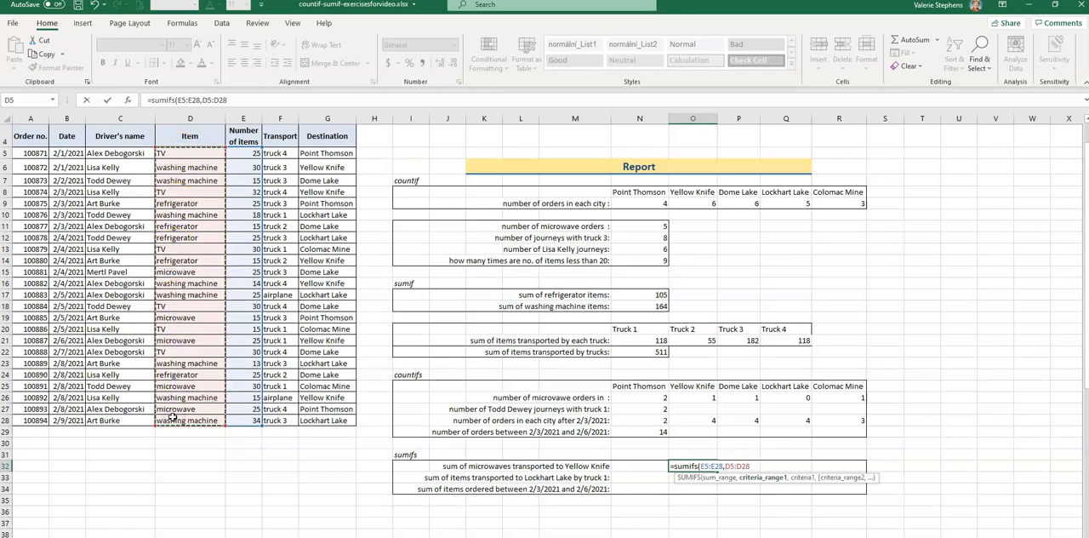
{"action": "type", "text": ",\"micro"}
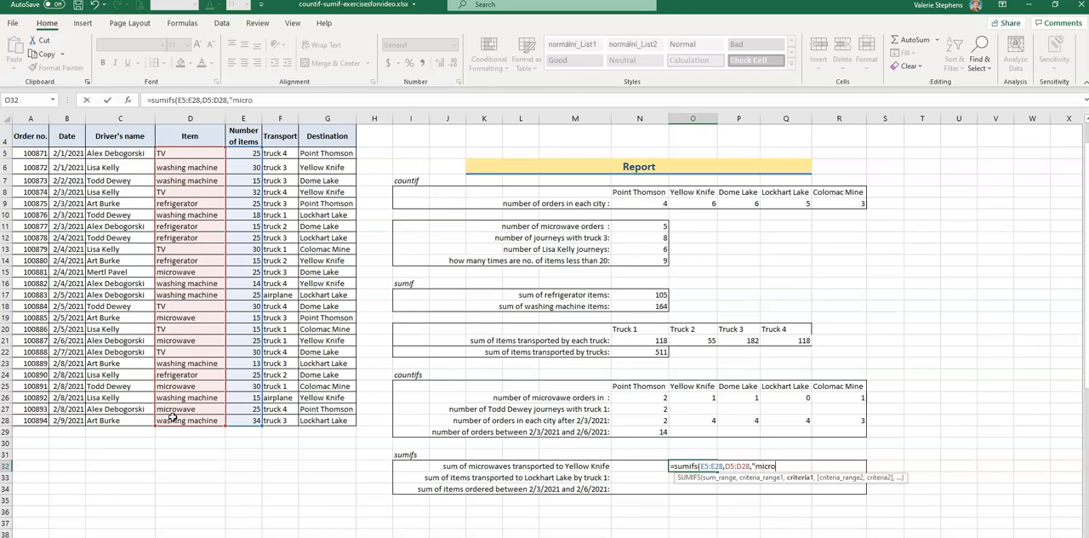
{"action": "type", "text": "wave\","}
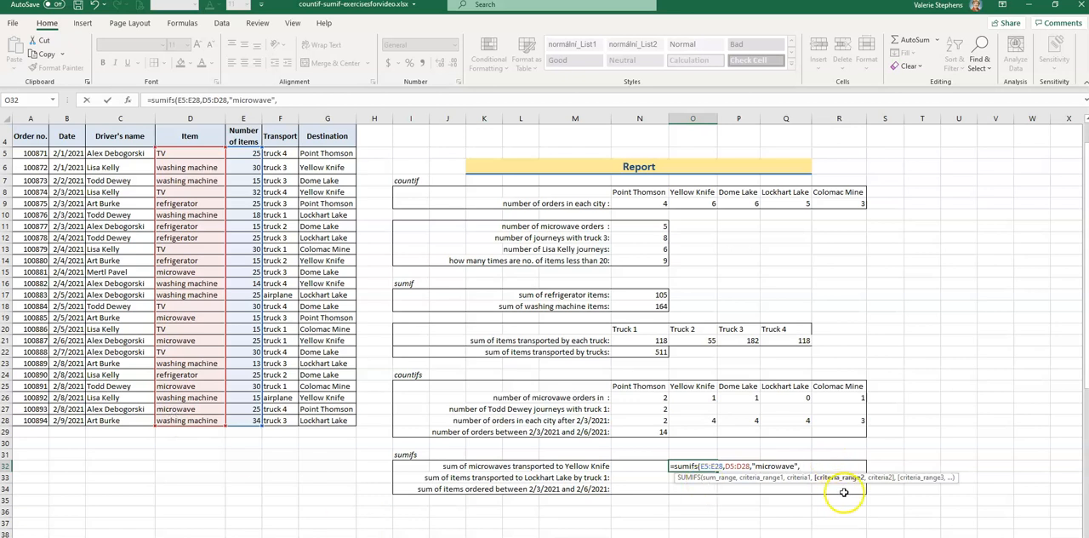
{"action": "left_click_drag", "start_coordinate": [323, 154], "coordinate": [310, 420]}
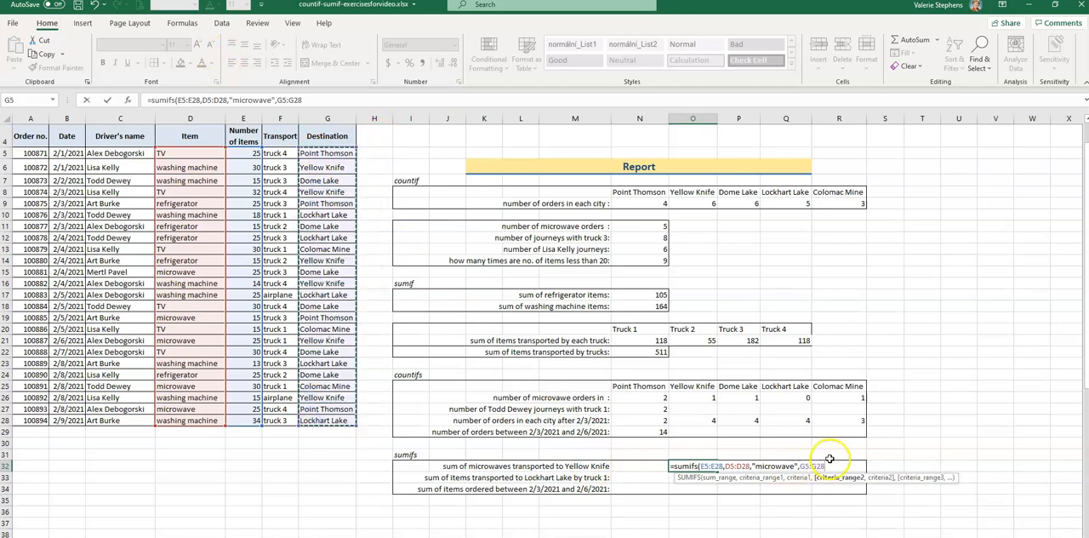
{"action": "type", "text": ",\"Yellow Knif"}
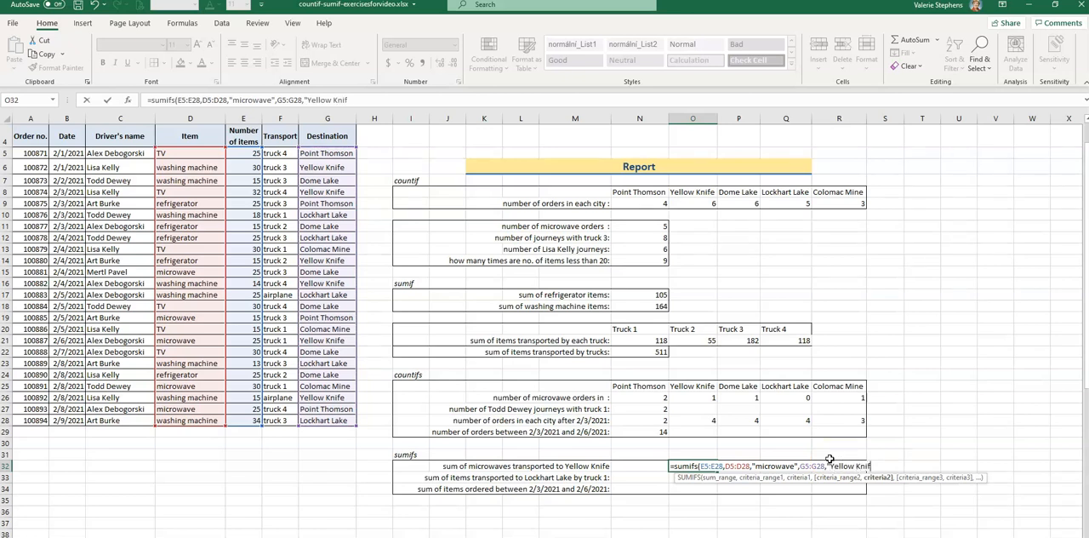
{"action": "type", "text": "e\")"}
{"action": "key", "text": "Return"}
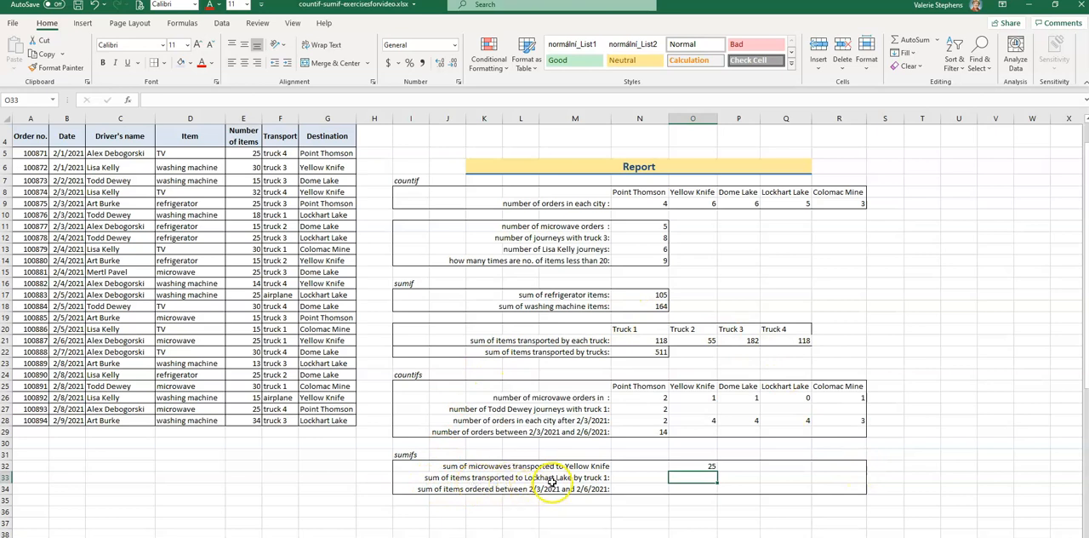
Sum the items transported to Lockhart Lake by truck 1 in Q33 with =SUMIFS(E5:E28,G5:G28,"Lockhart Lake",F5:F28,"Truck 1").
{"action": "left_click", "coordinate": [635, 477]}
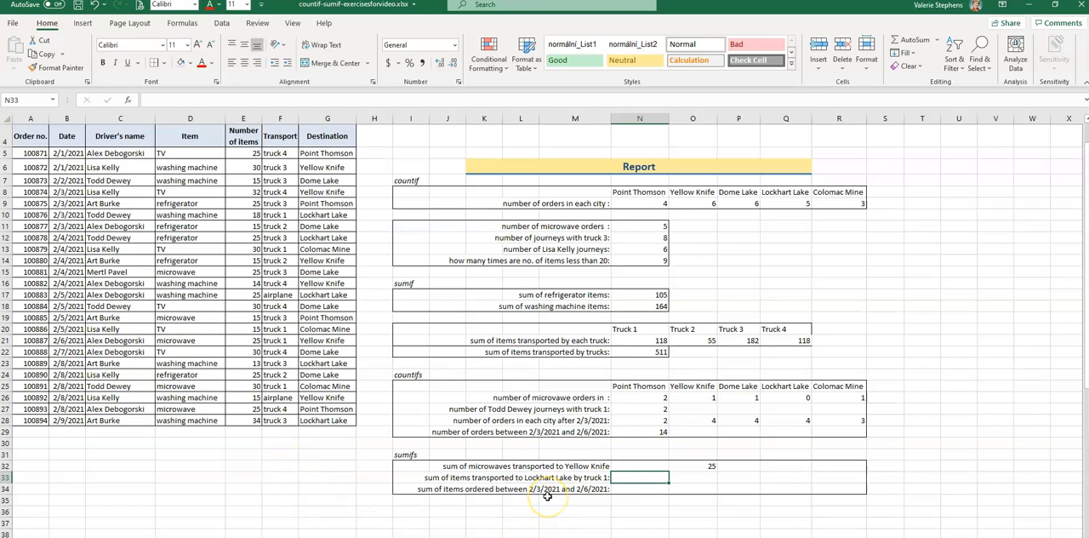
{"action": "left_click", "coordinate": [784, 477]}
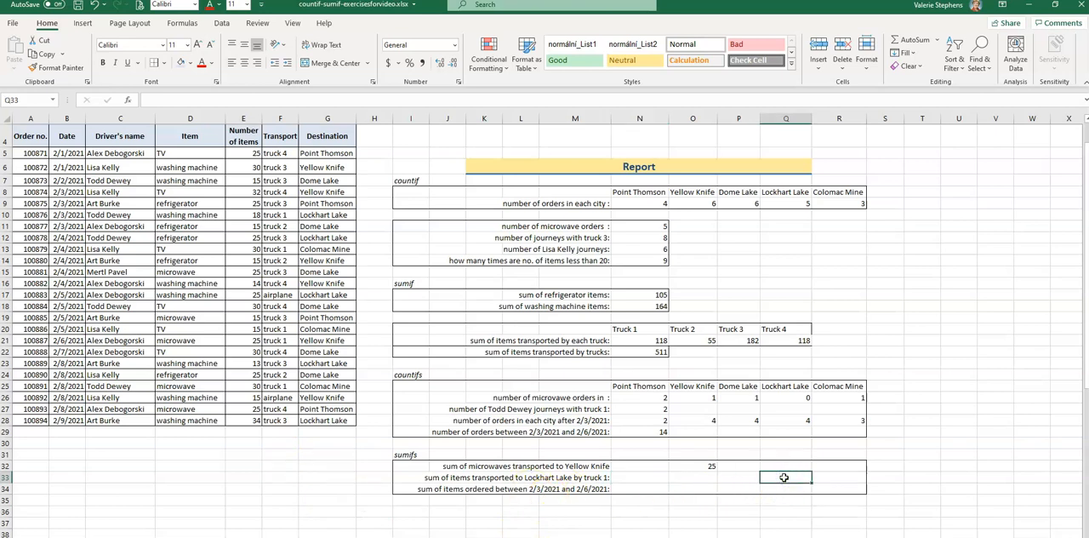
{"action": "type", "text": "="}
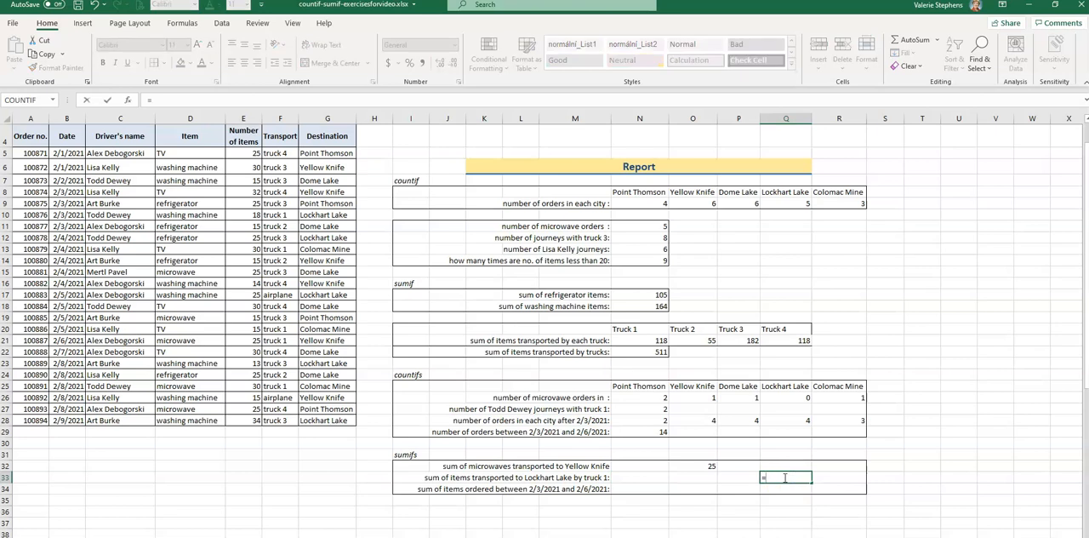
{"action": "type", "text": "sumif"}
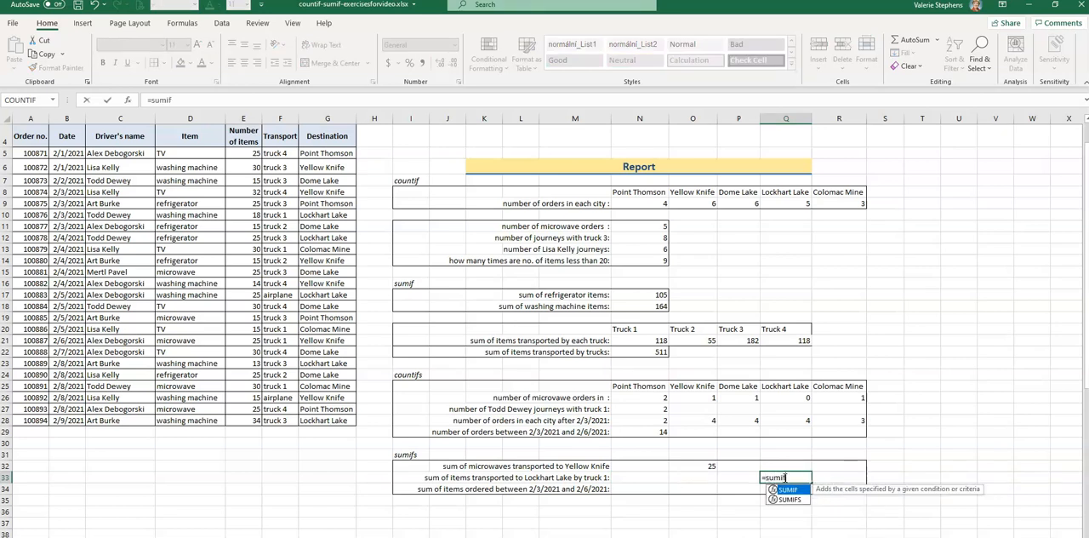
{"action": "type", "text": "s("}
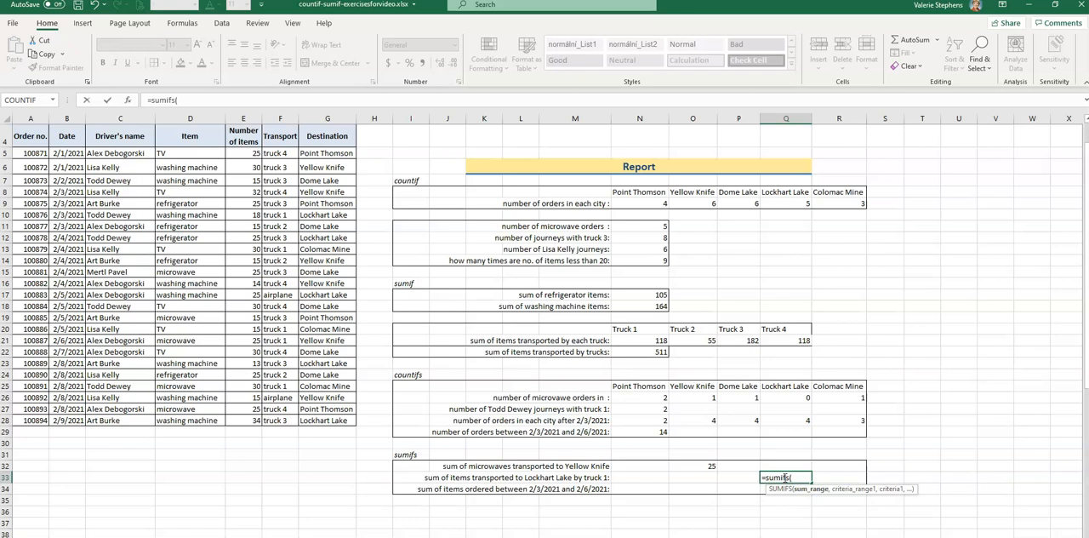
{"action": "left_click_drag", "start_coordinate": [245, 155], "coordinate": [248, 428]}
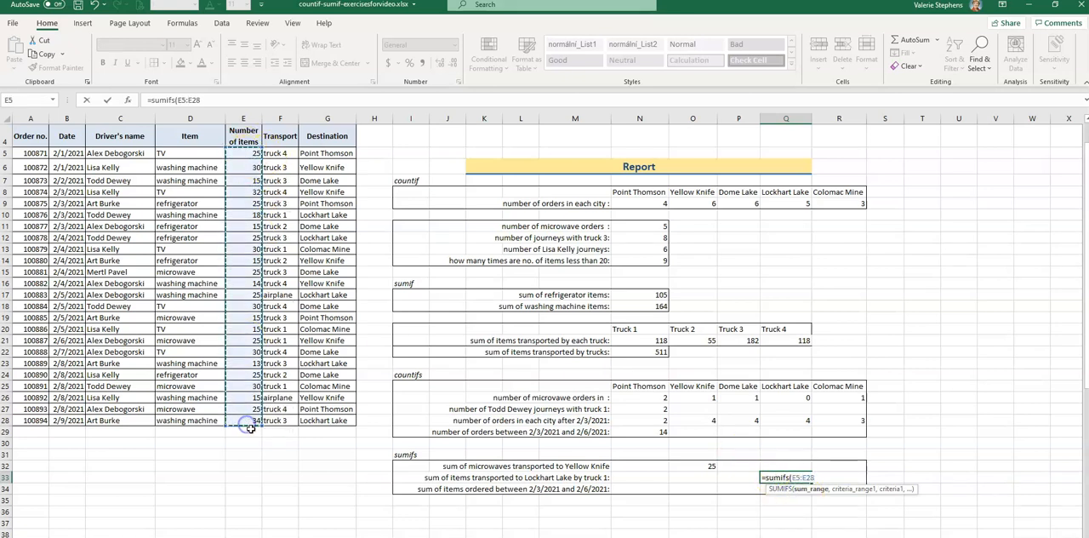
{"action": "type", "text": ","}
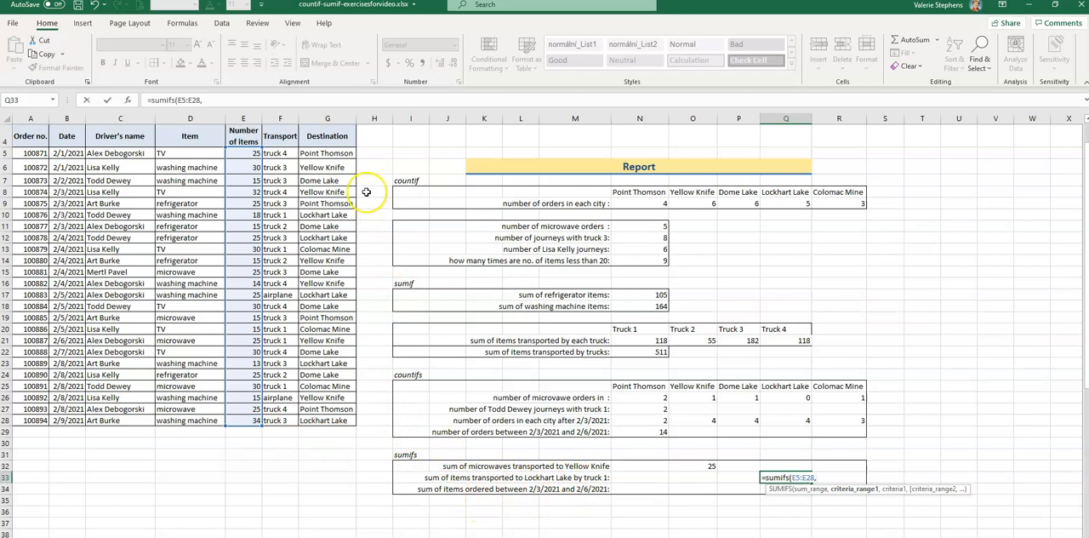
{"action": "left_click_drag", "start_coordinate": [317, 153], "coordinate": [313, 340]}
{"action": "left_click_drag", "start_coordinate": [316, 425], "coordinate": [315, 431]}
{"action": "type", "text": ","}
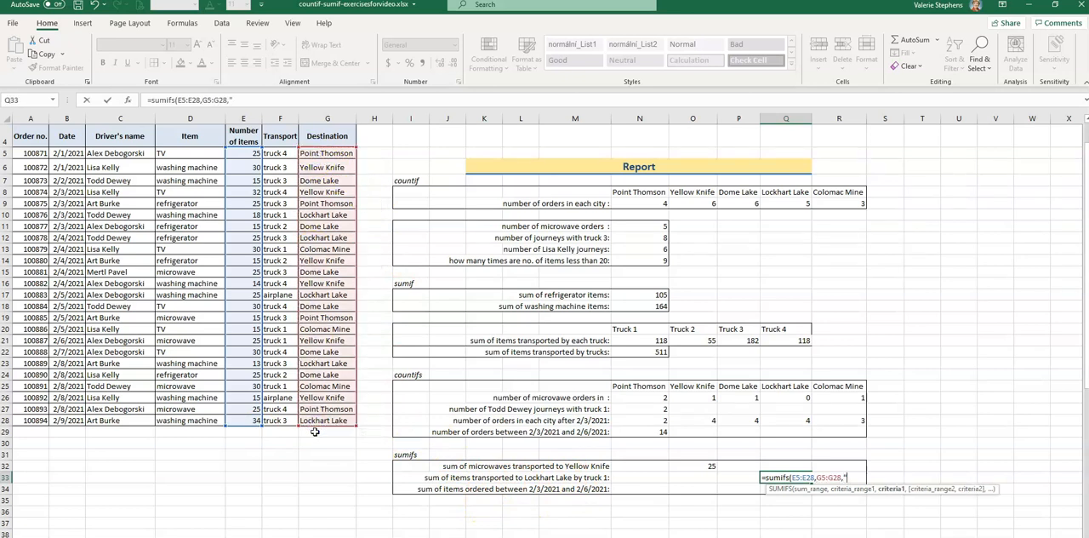
{"action": "type", "text": "\"Lockhart Lake\","}
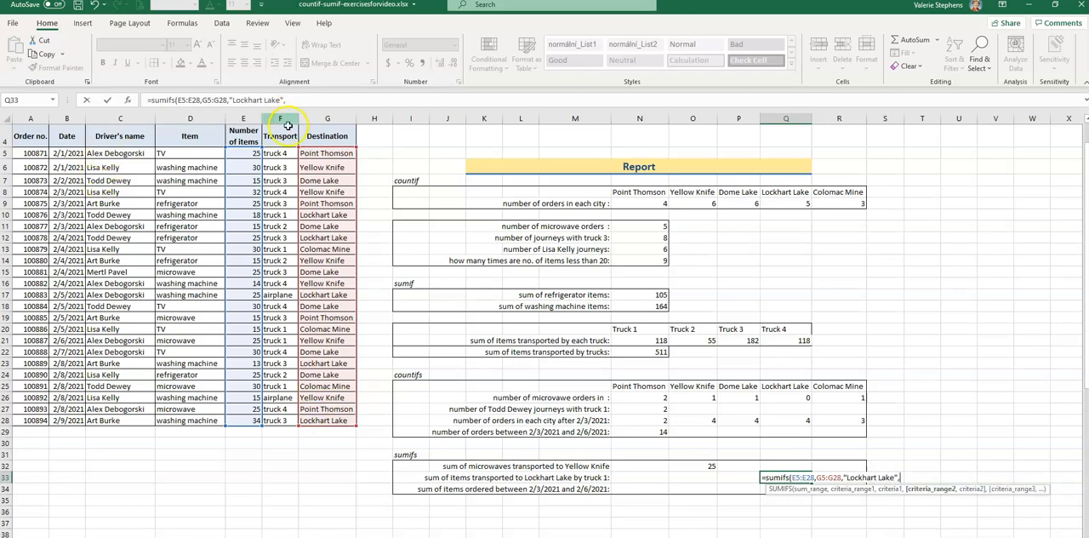
{"action": "left_click_drag", "start_coordinate": [283, 153], "coordinate": [270, 415]}
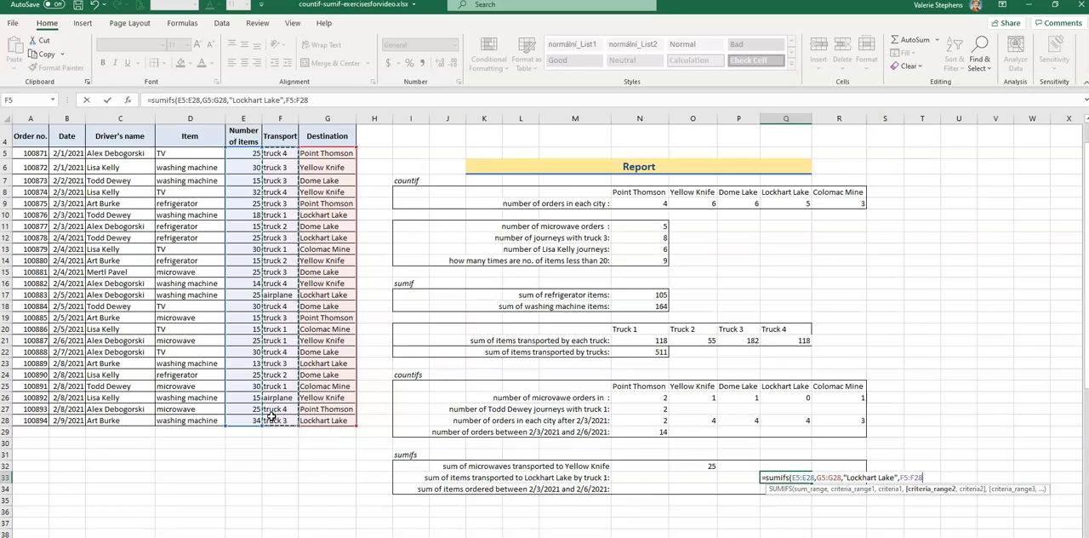
{"action": "type", "text": ","}
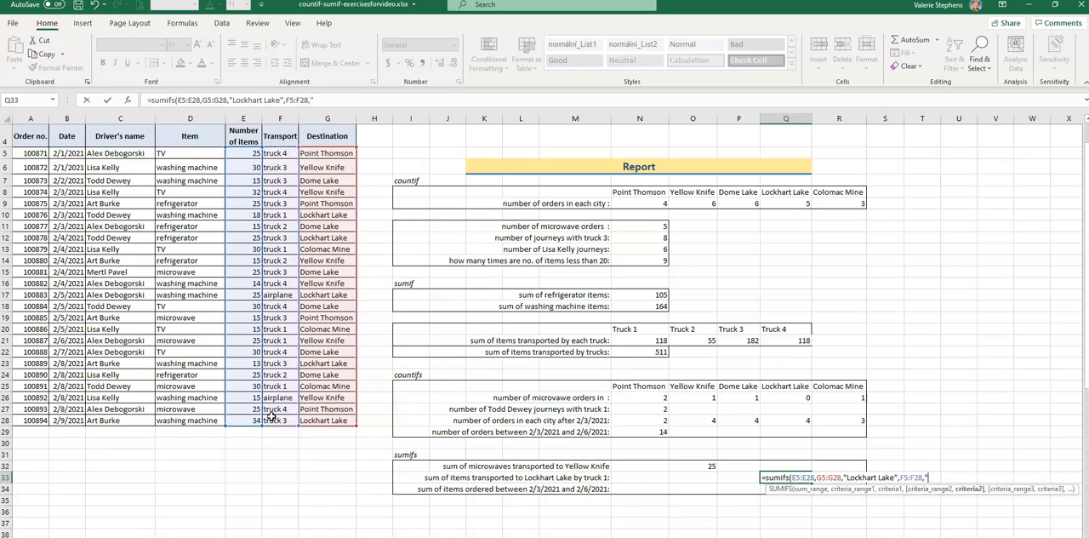
{"action": "type", "text": "\"Transpo"}
{"action": "key", "text": "BackSpace"}
{"action": "key", "text": "BackSpace"}
{"action": "key", "text": "BackSpace"}
{"action": "key", "text": "BackSpace"}
{"action": "key", "text": "BackSpace"}
{"action": "key", "text": "BackSpace"}
{"action": "type", "text": "ruck 1\""}
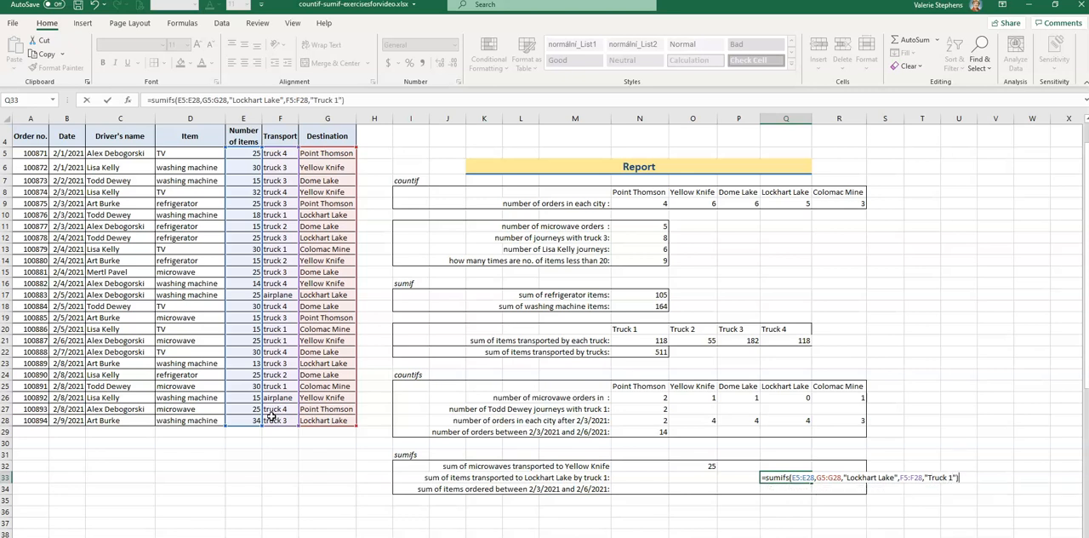
{"action": "key", "text": "Return"}
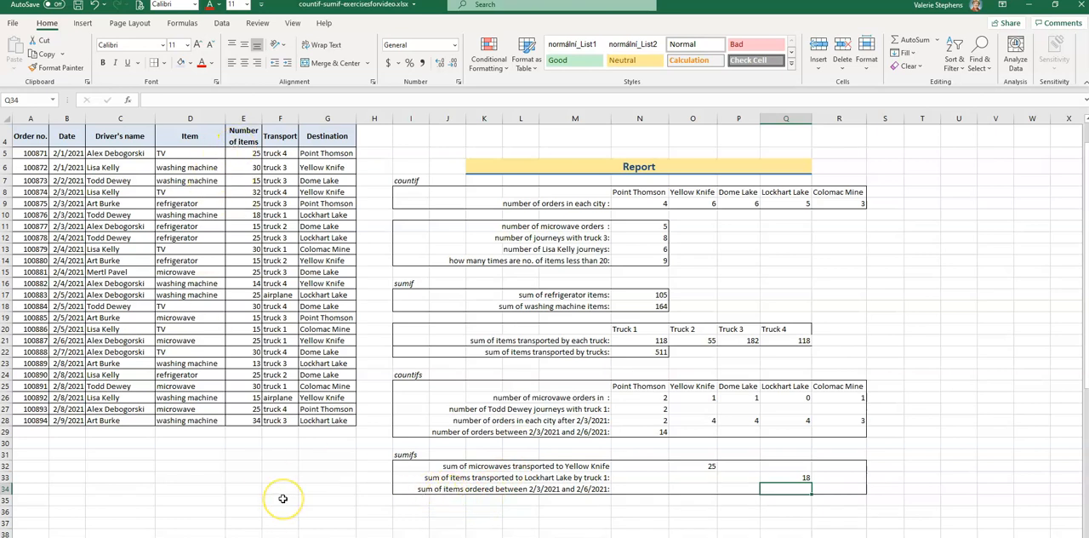
{"action": "key", "text": "alt"}
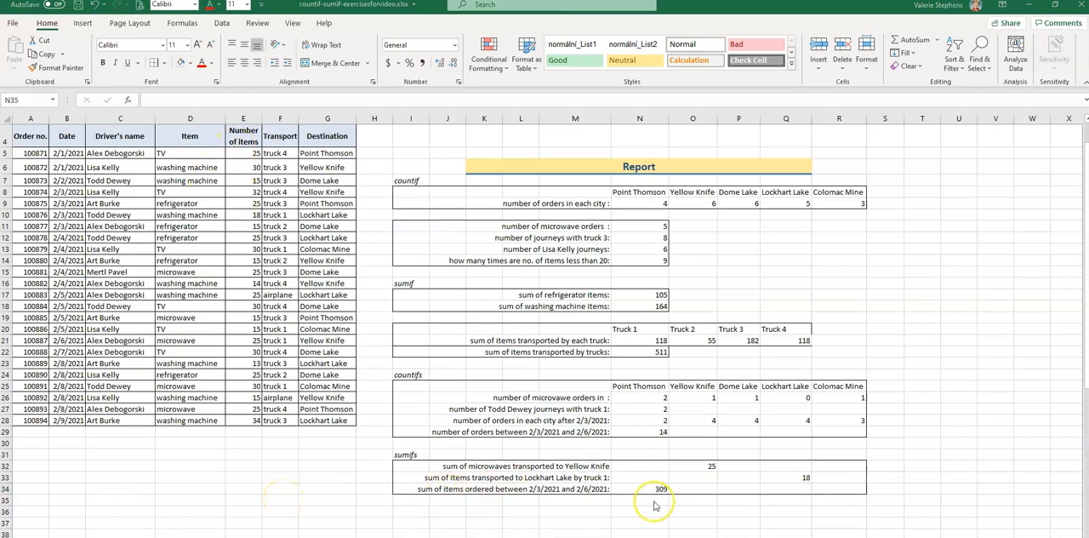
{"action": "scroll", "coordinate": [655, 505], "scroll_direction": "up", "scroll_amount": 1}
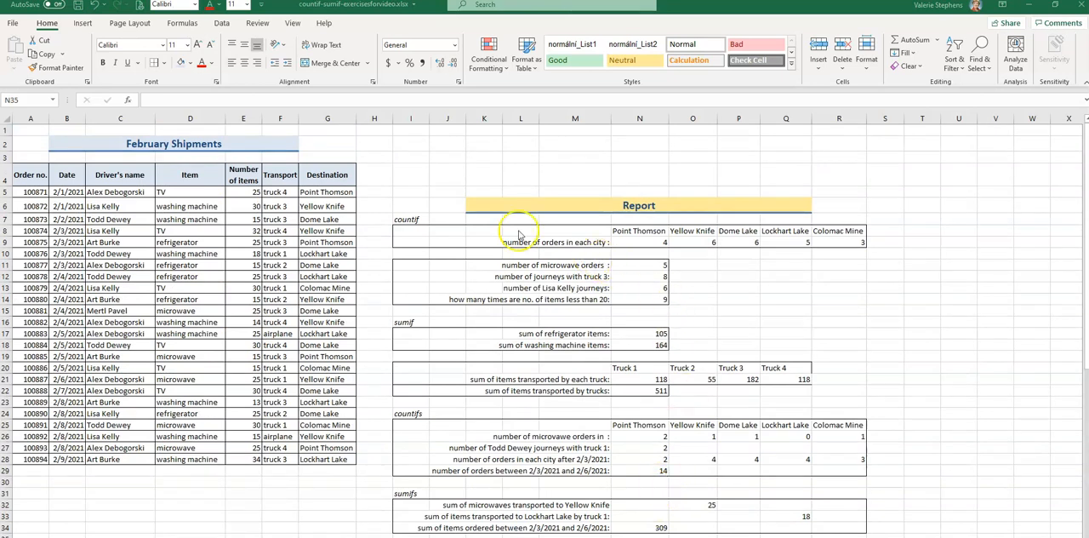